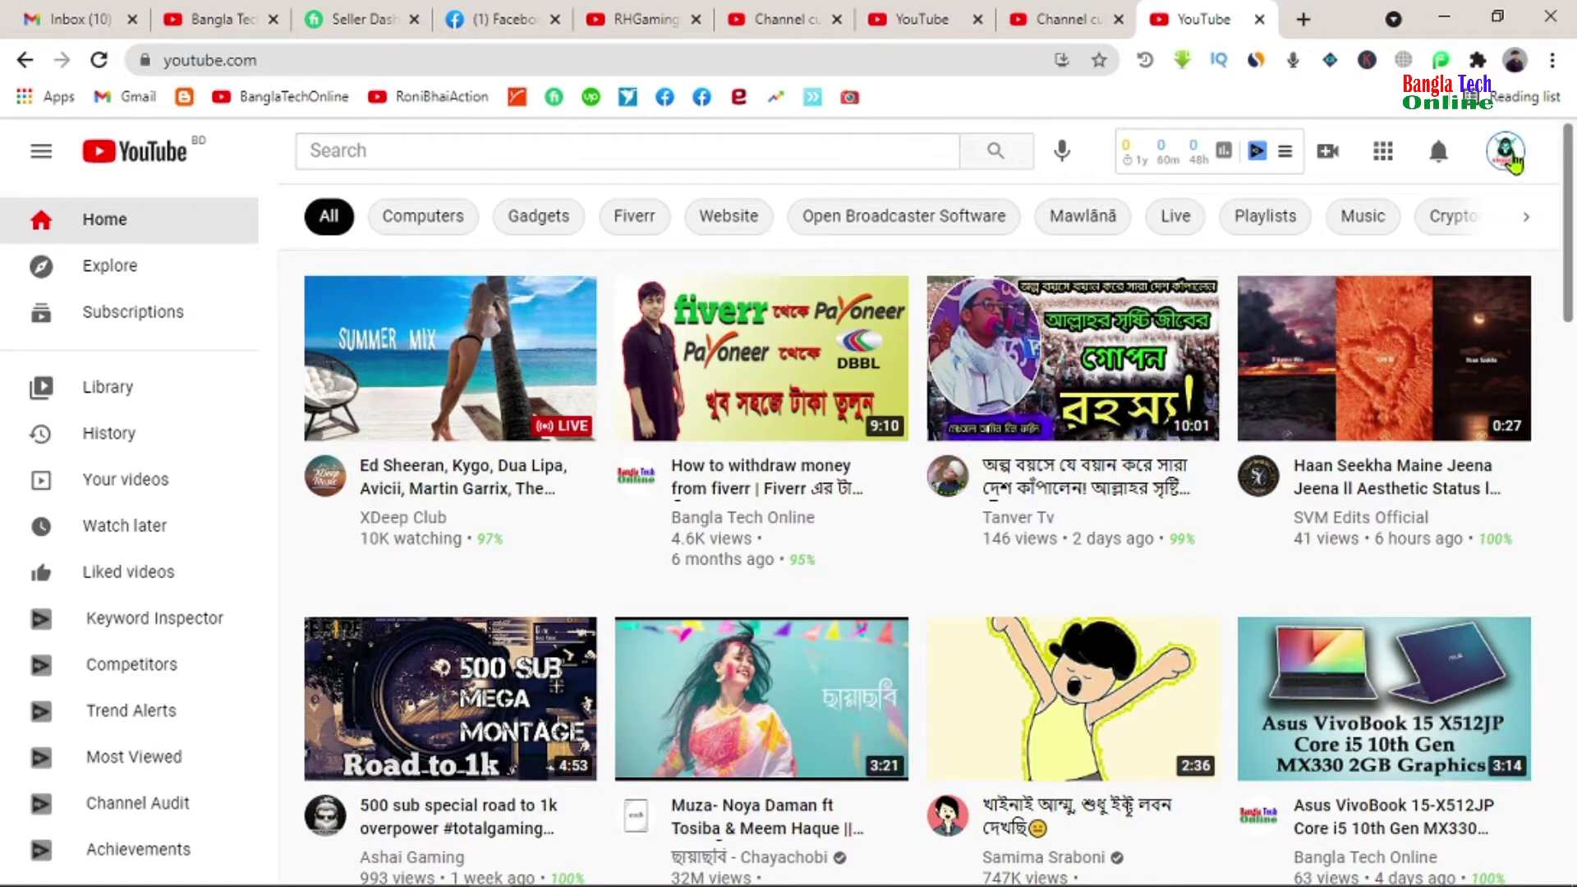
Open the RHGamingClub channel page, check its videos, and open channel customisation
click(1508, 154)
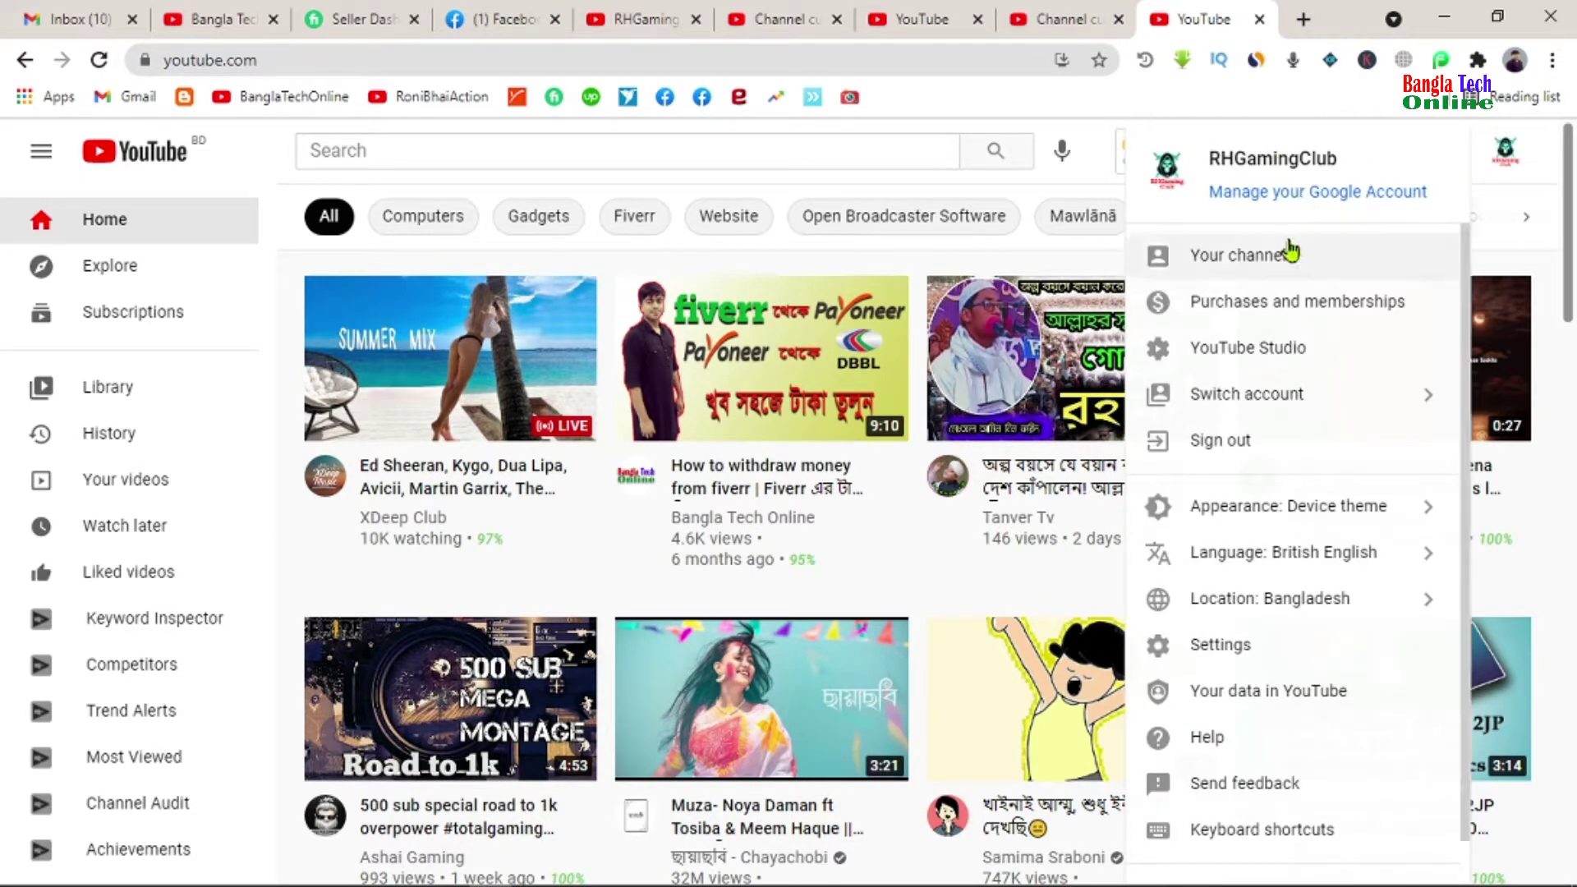
click(1242, 260)
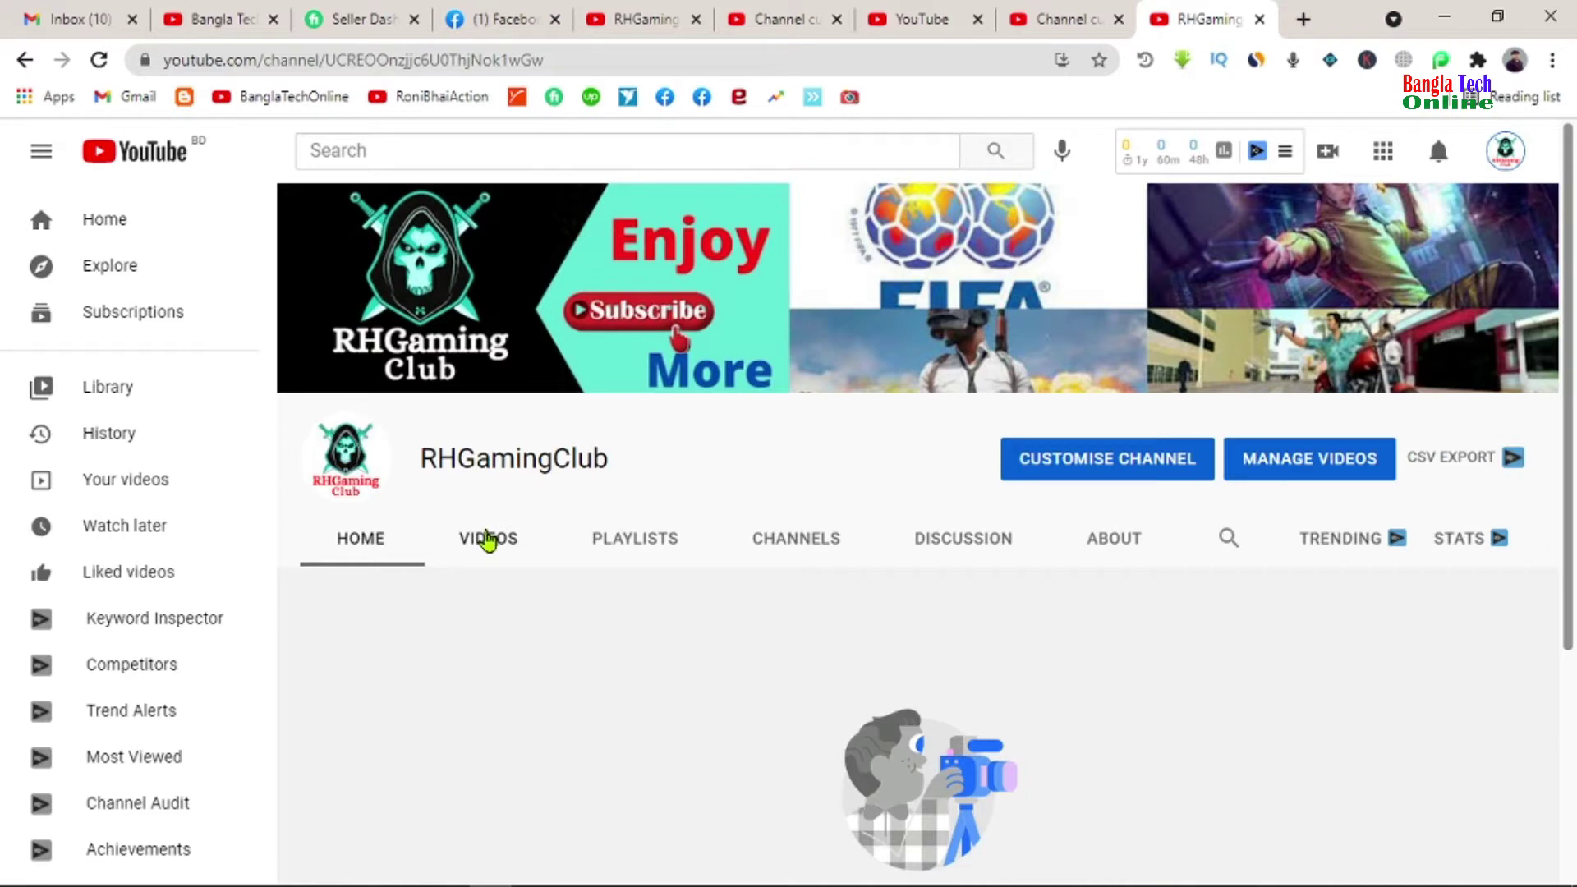
click(489, 540)
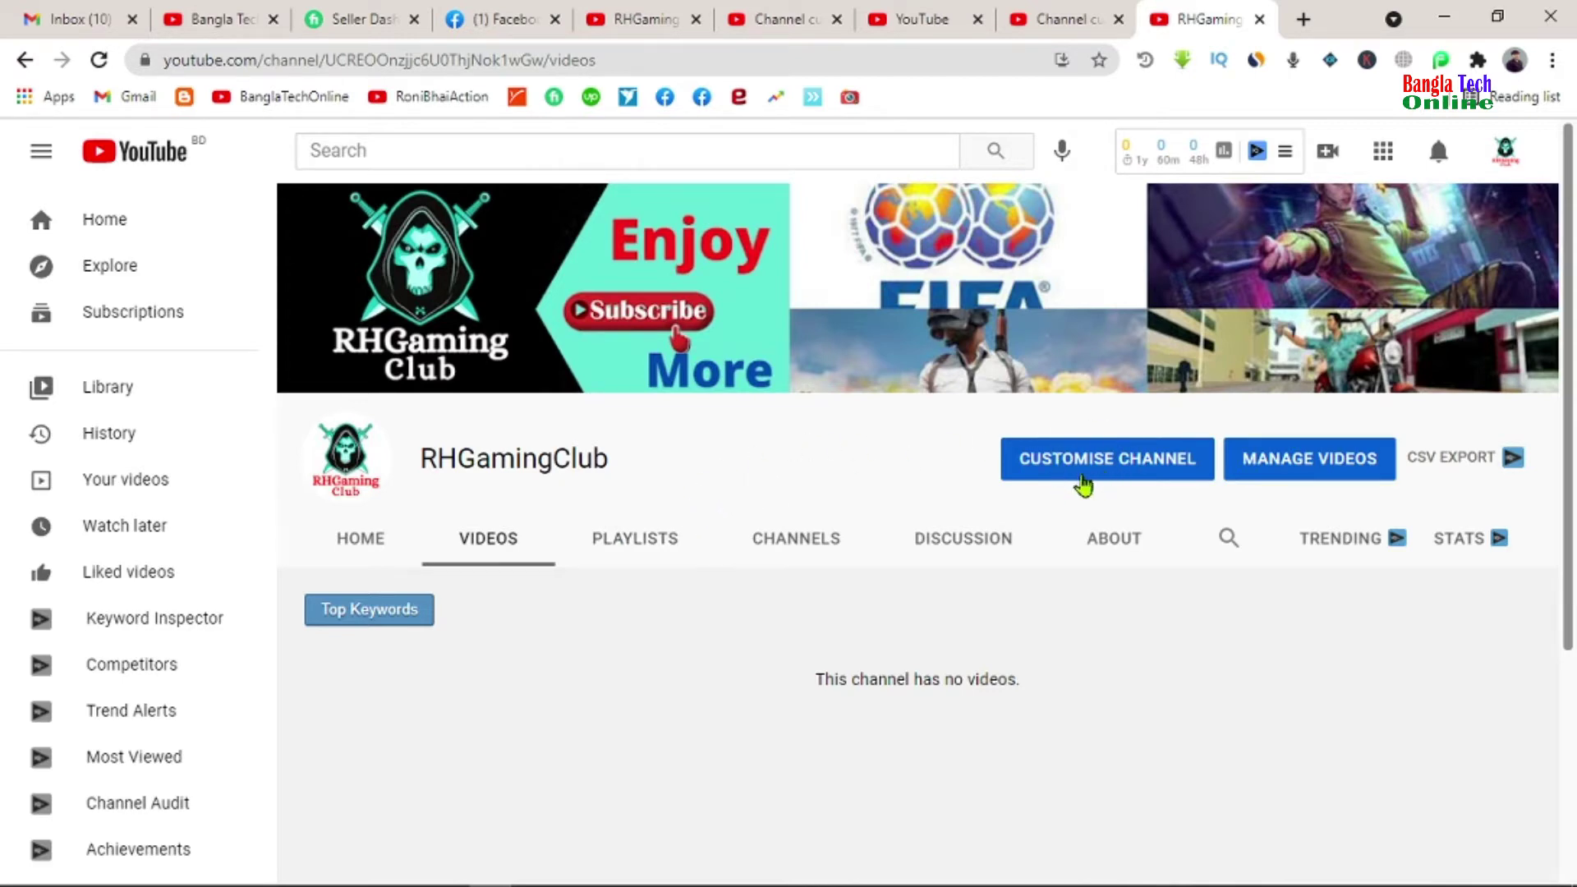
click(1093, 473)
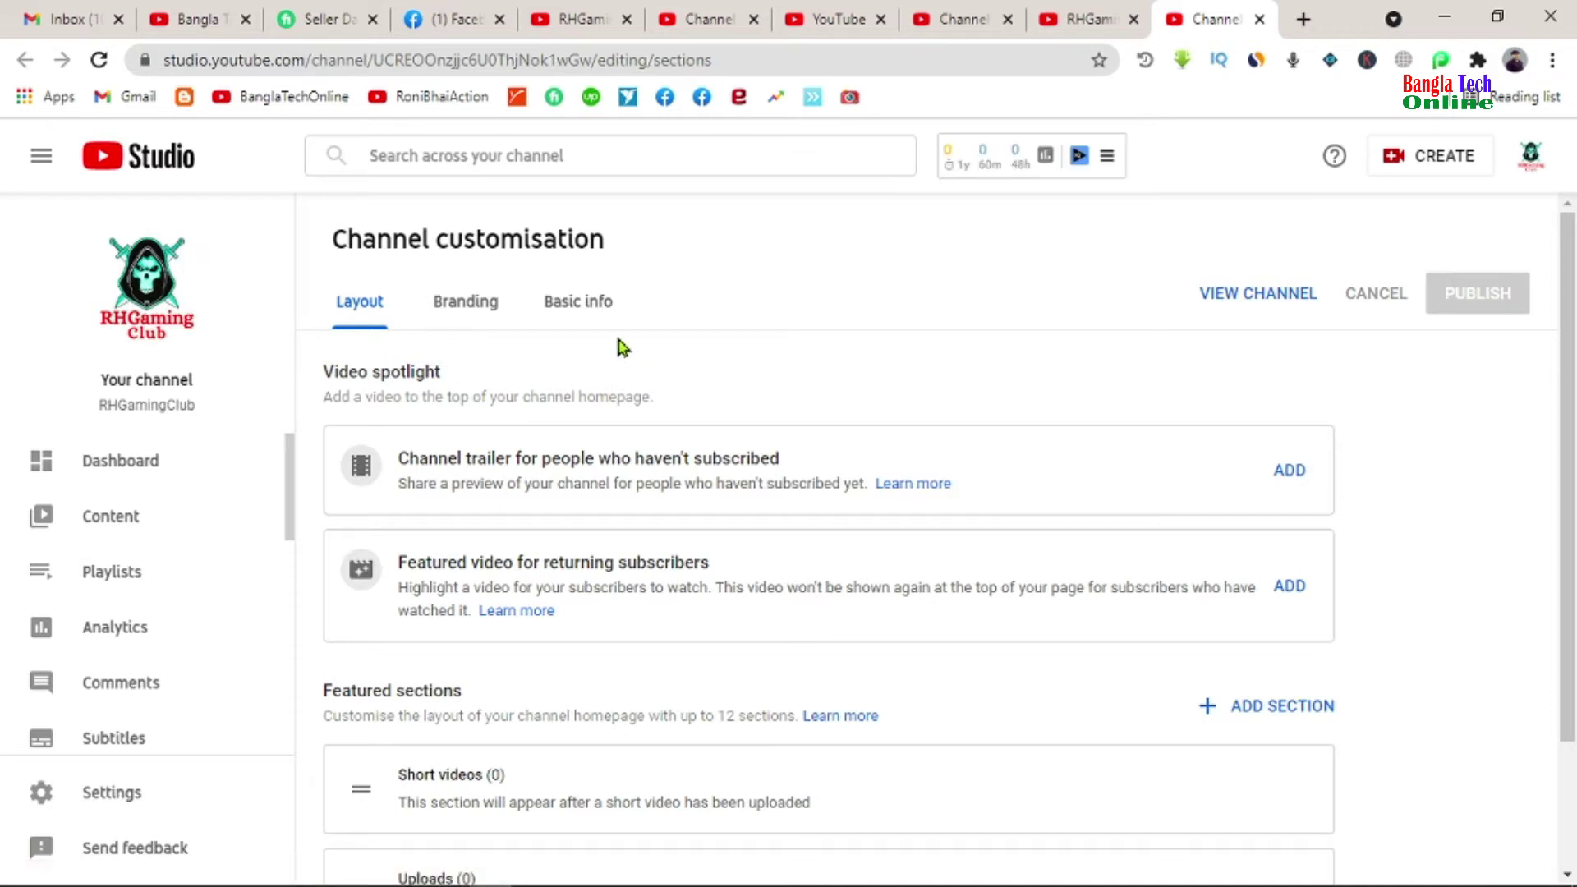
Open the Studio channel's advanced settings and follow the option to manage the YouTube account
click(119, 804)
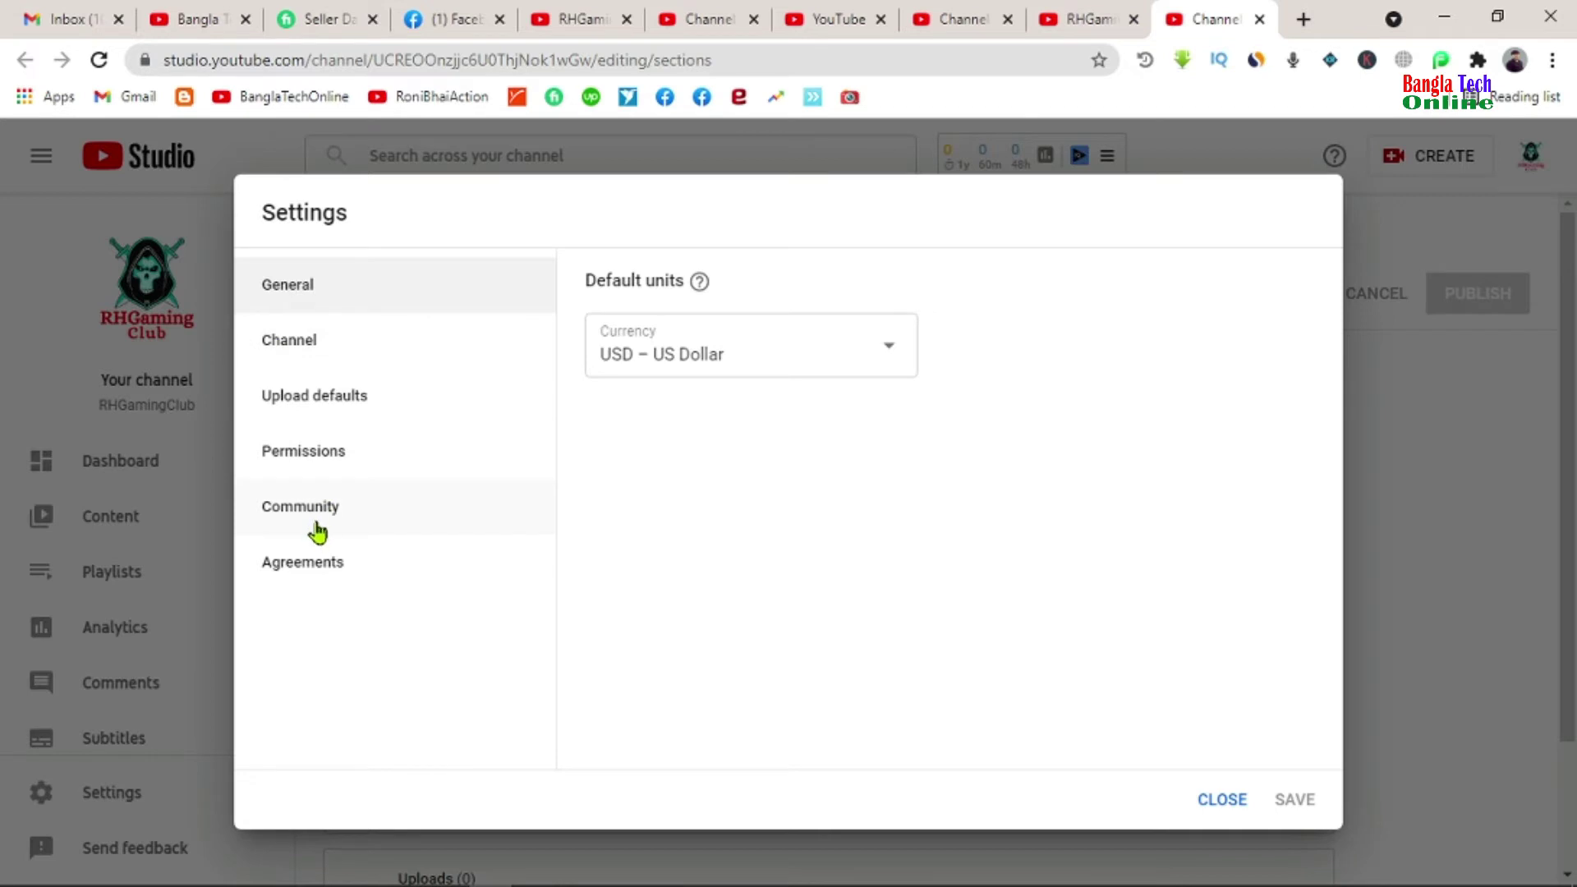
click(286, 349)
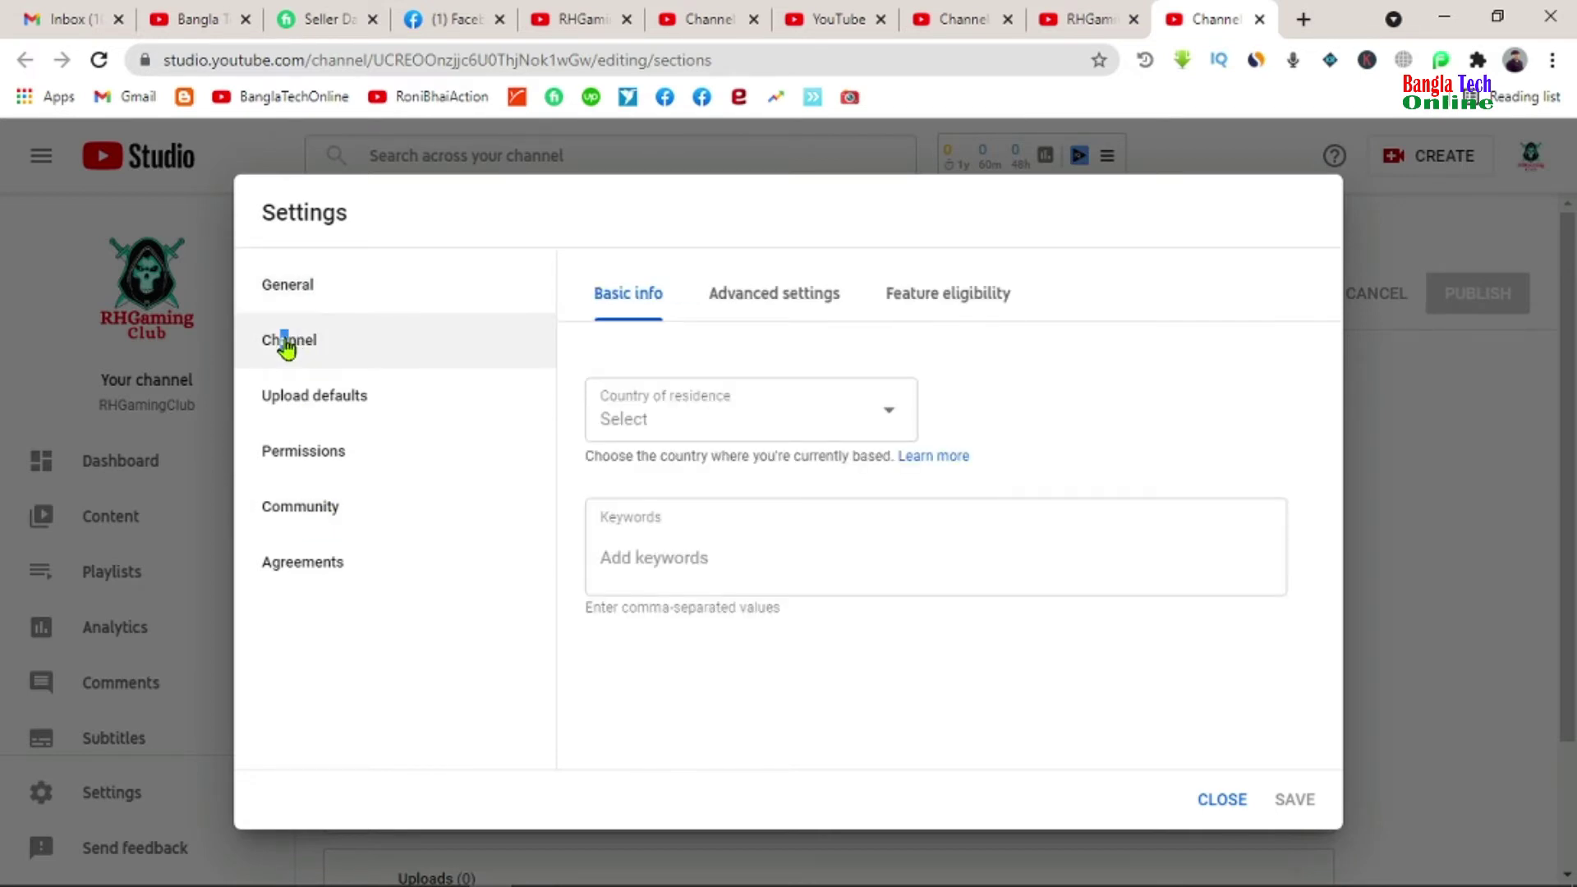
click(748, 297)
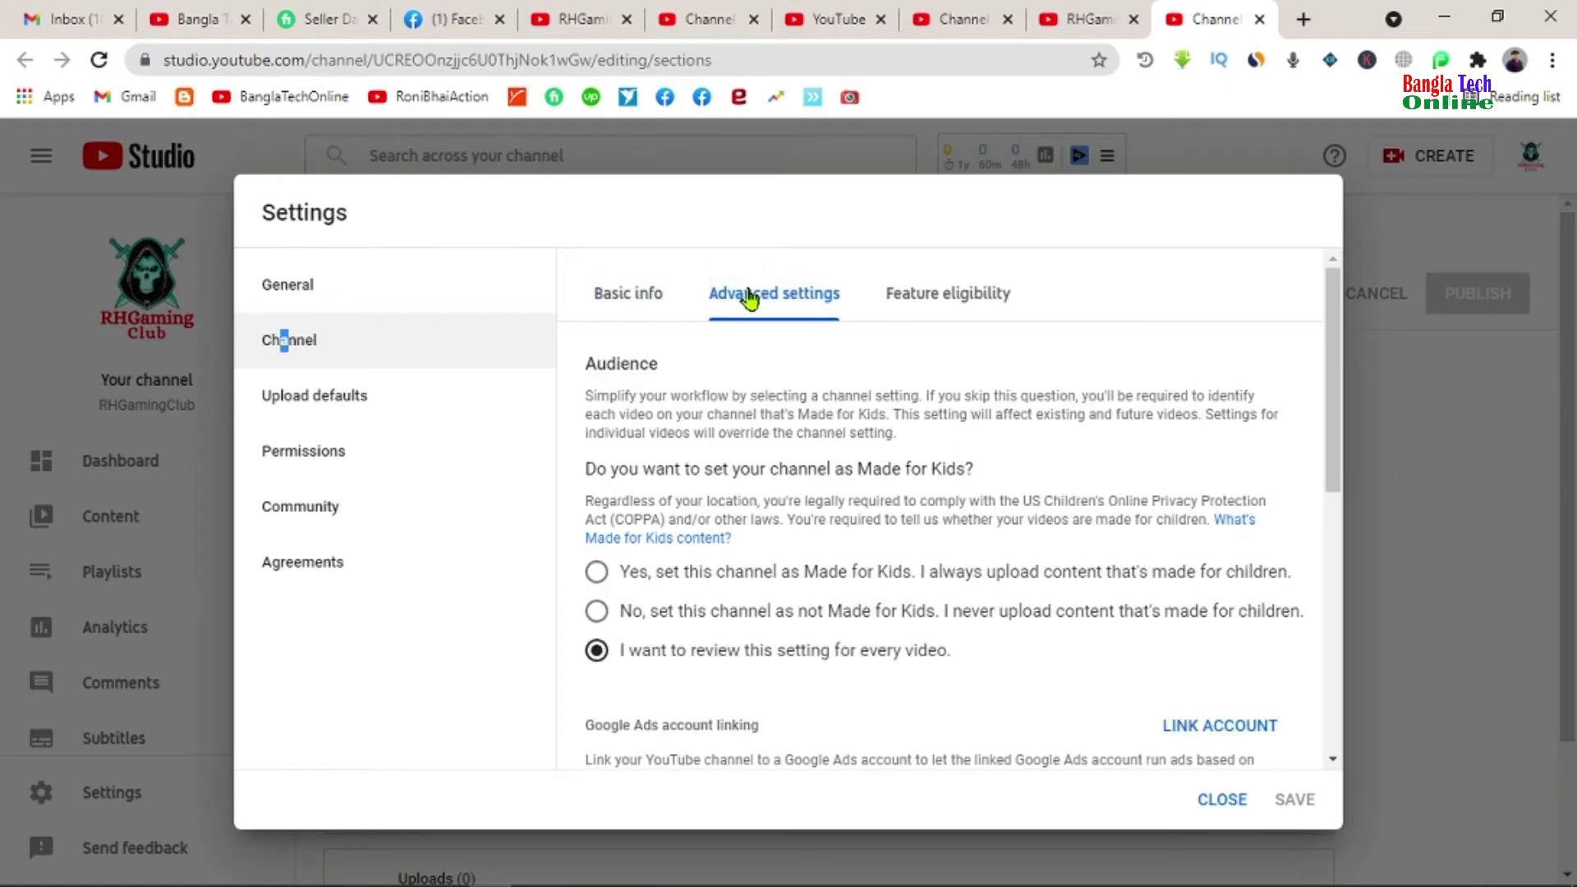
scroll(822, 468, down, 2)
scroll(821, 472, down, 5)
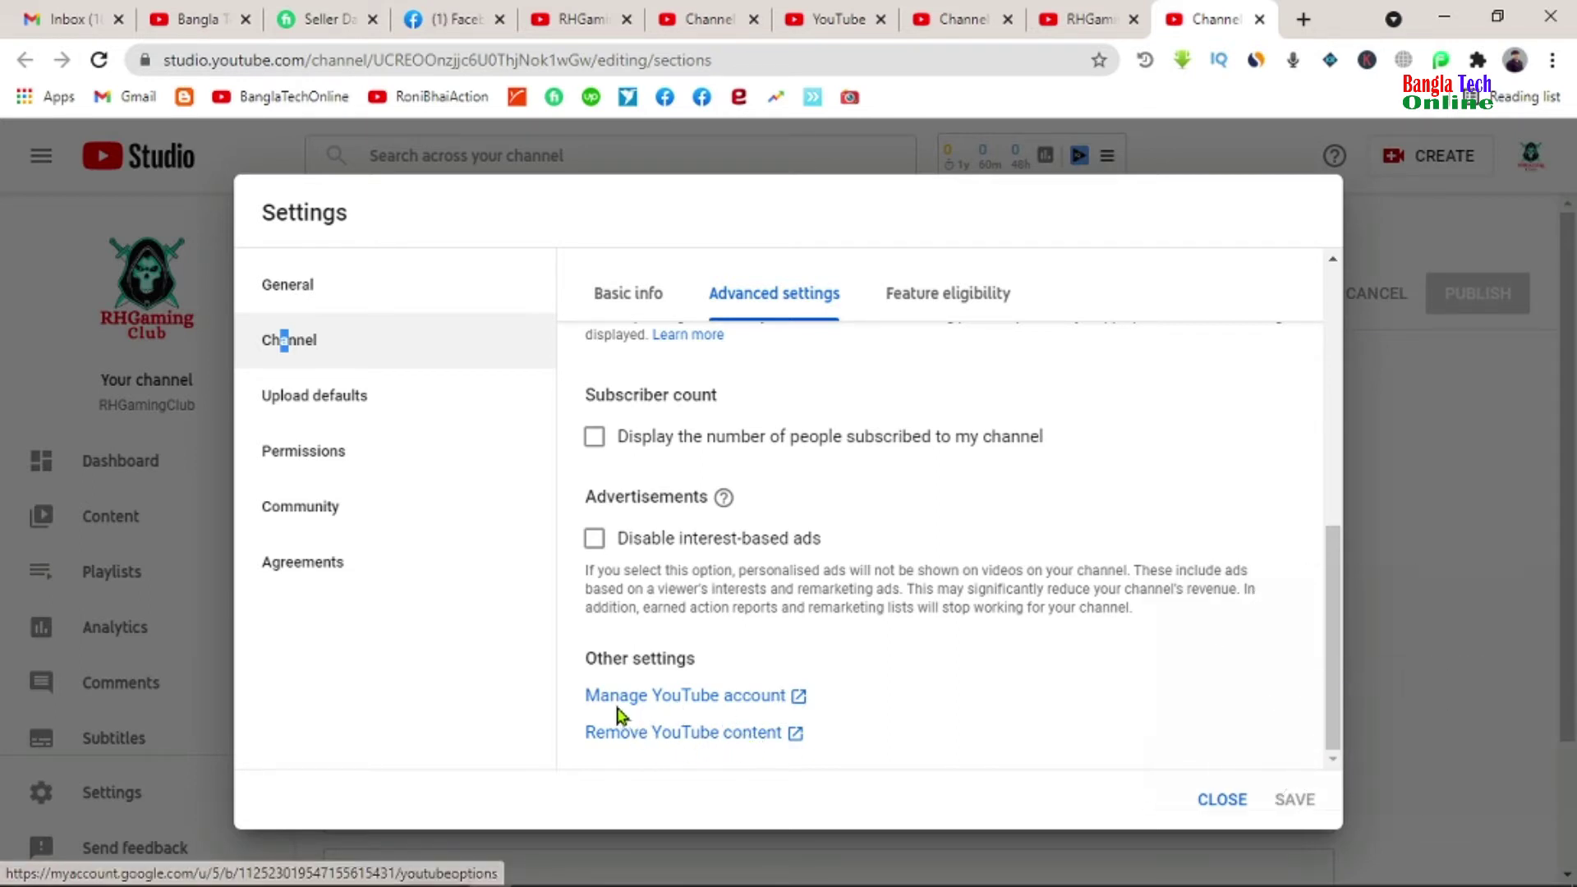
click(696, 700)
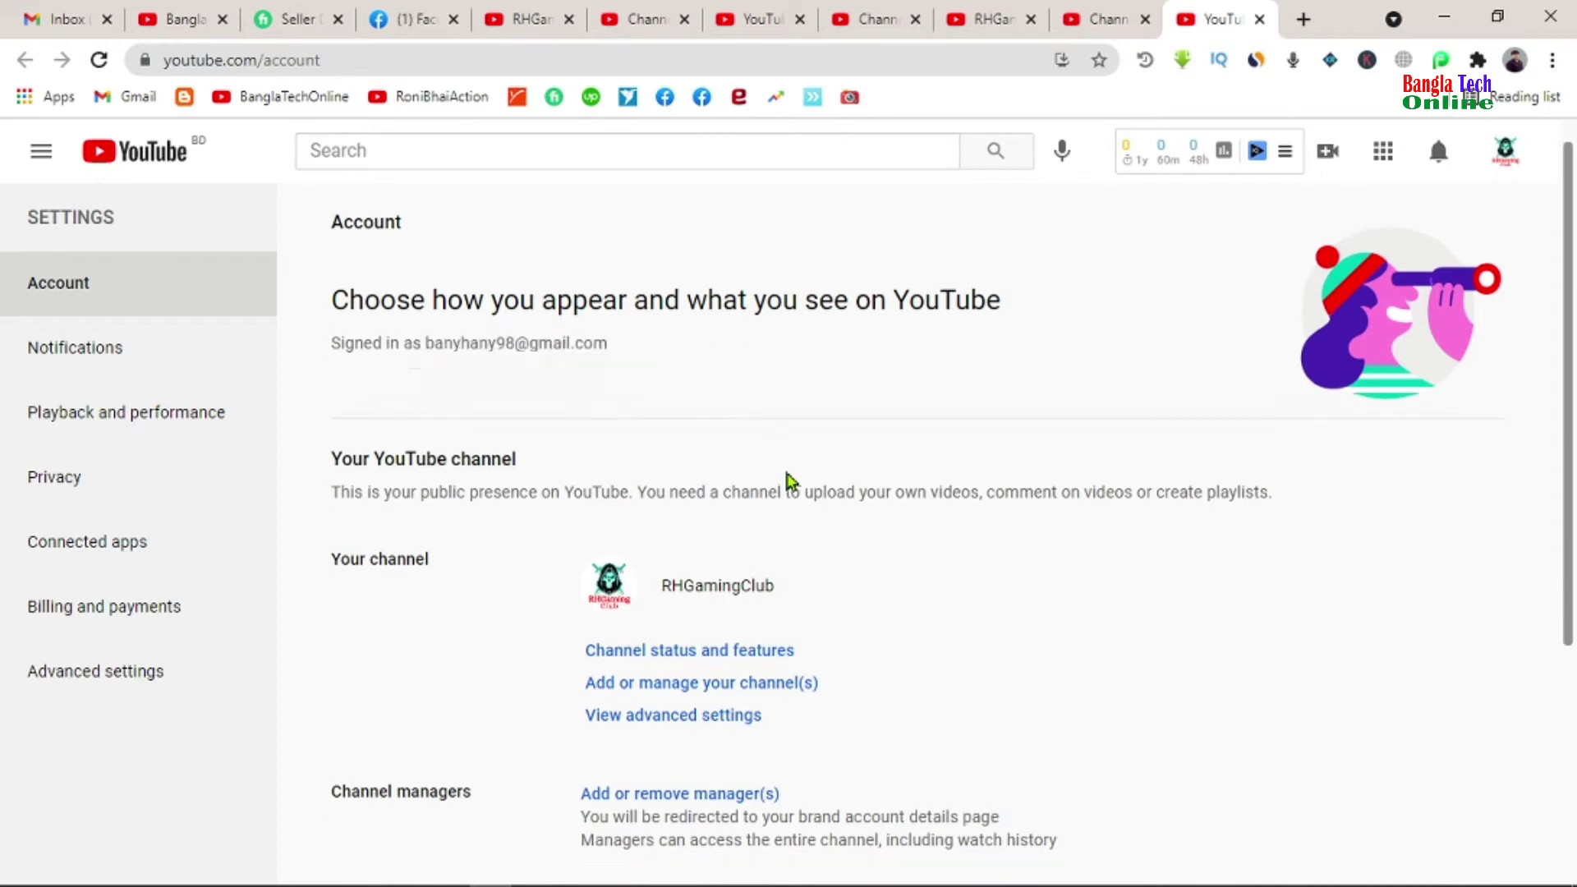
Open the YouTube account's advanced settings and review the user ID, channel ID, default channel and delete channel entries
scroll(789, 483, down, 2)
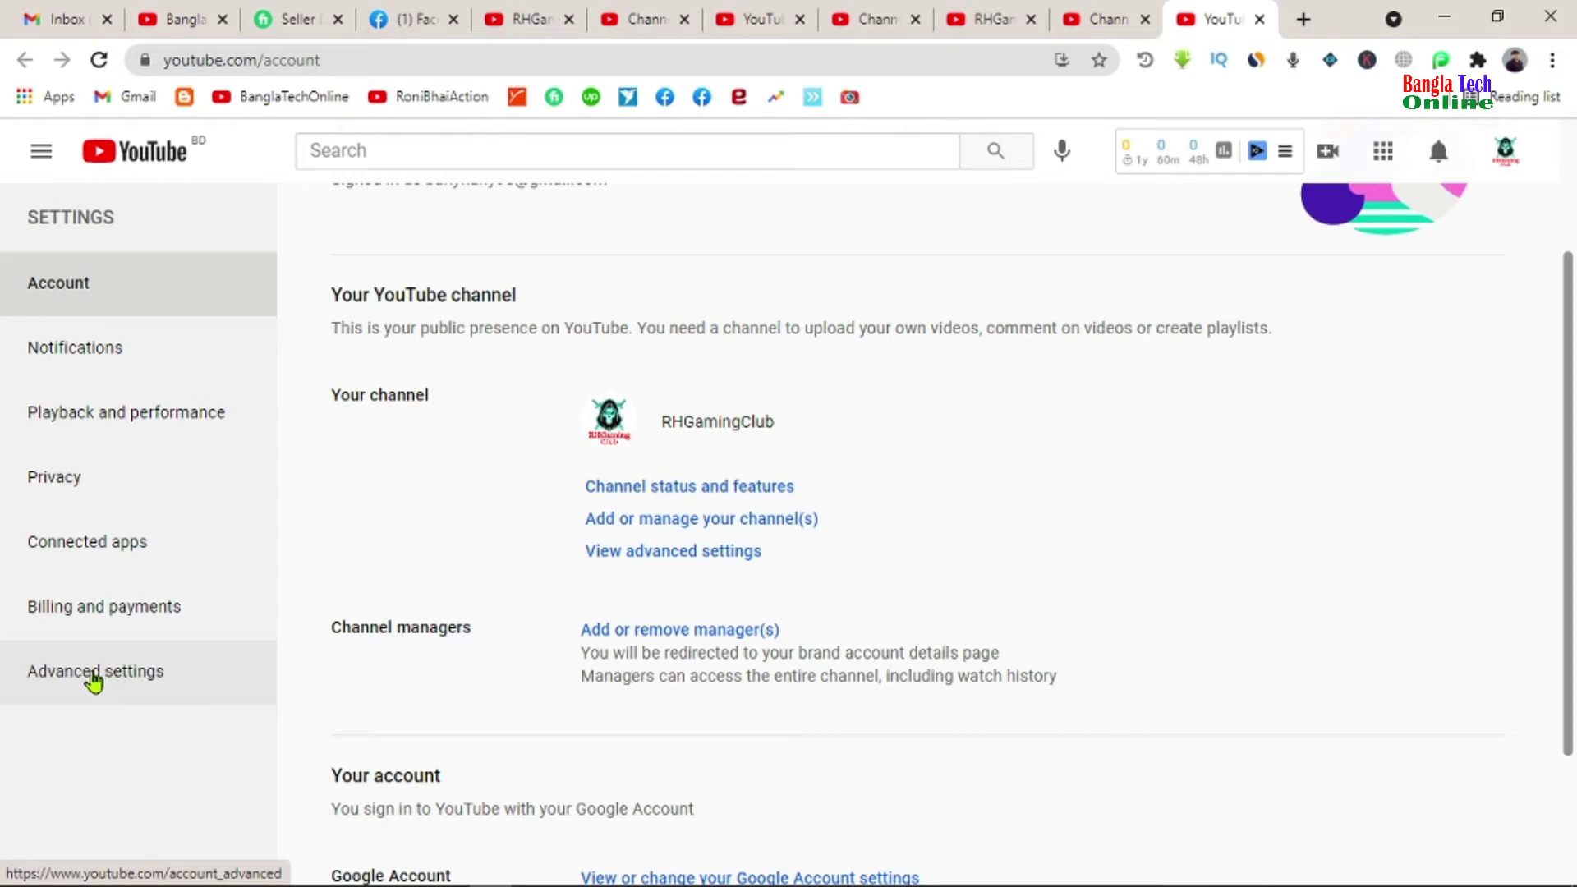
click(93, 679)
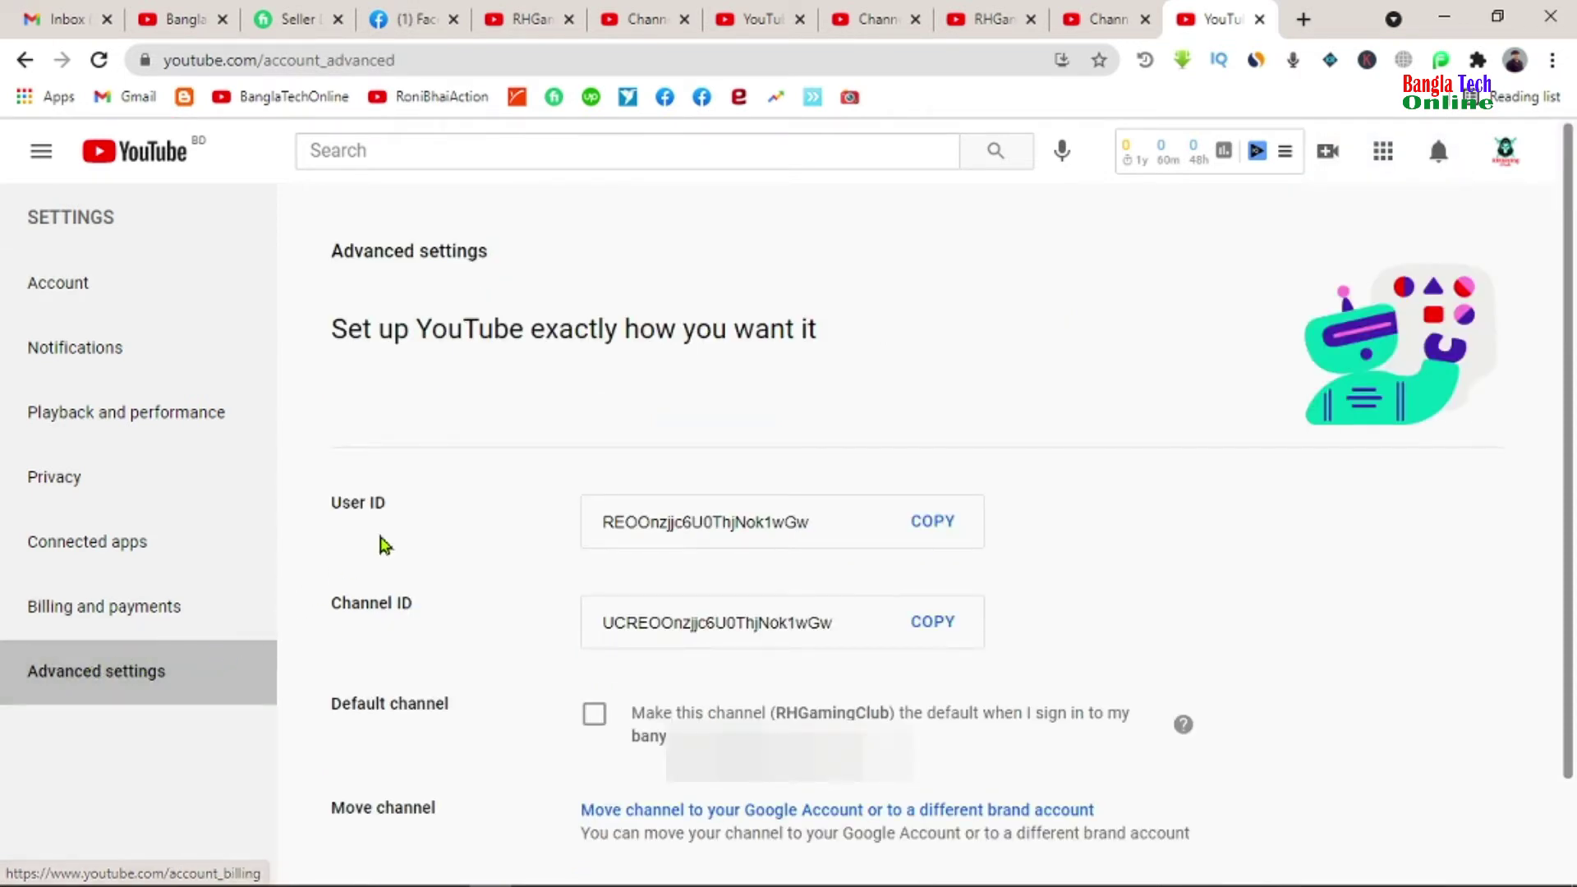
click(374, 503)
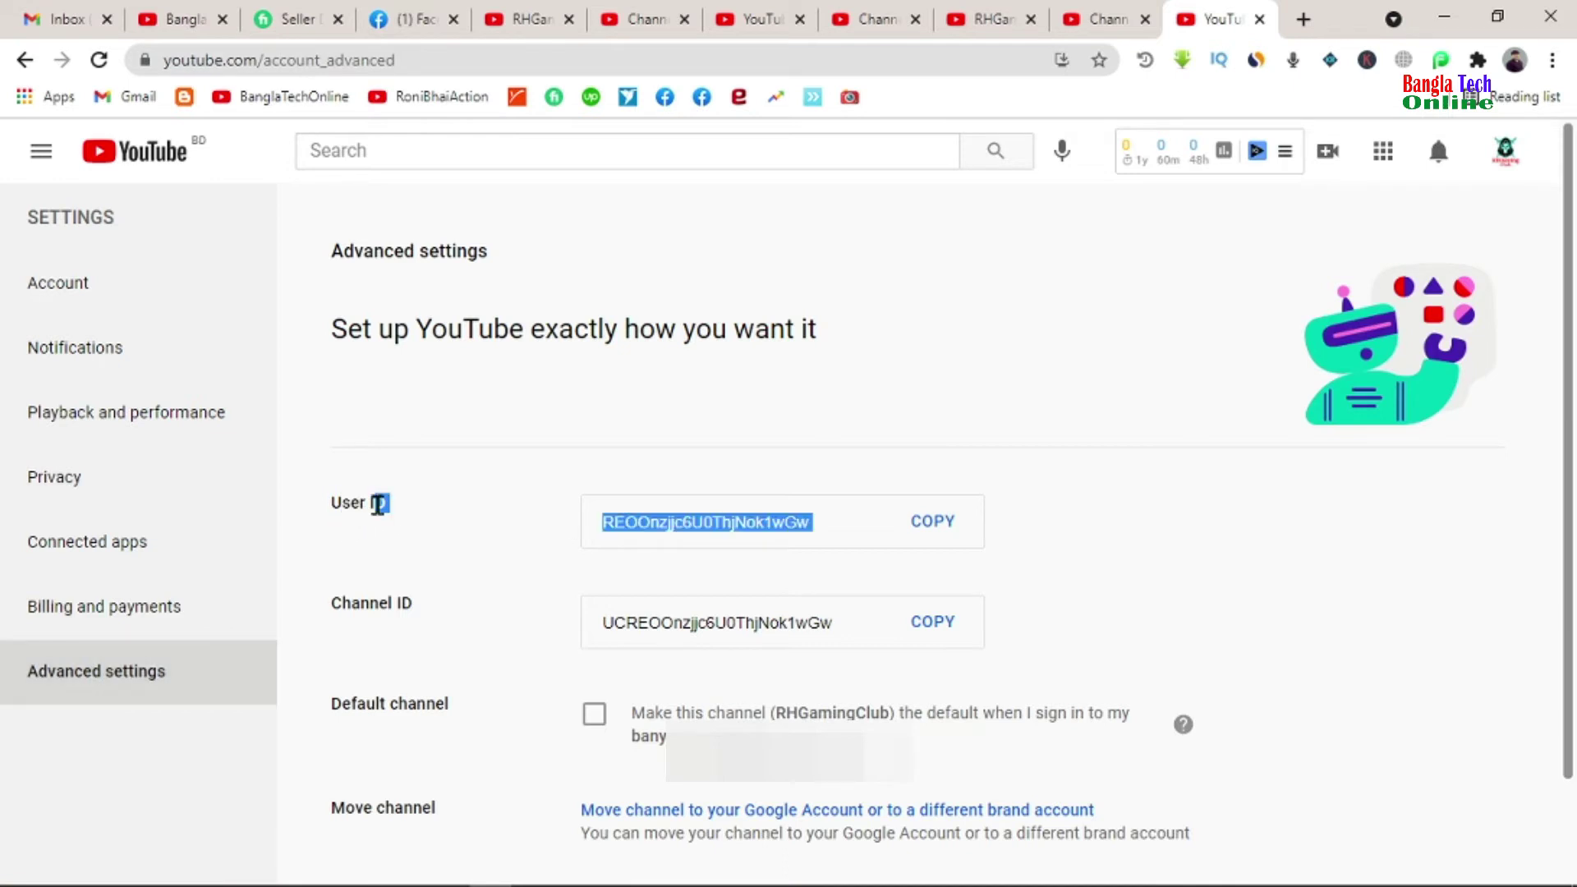
click(333, 604)
click(423, 618)
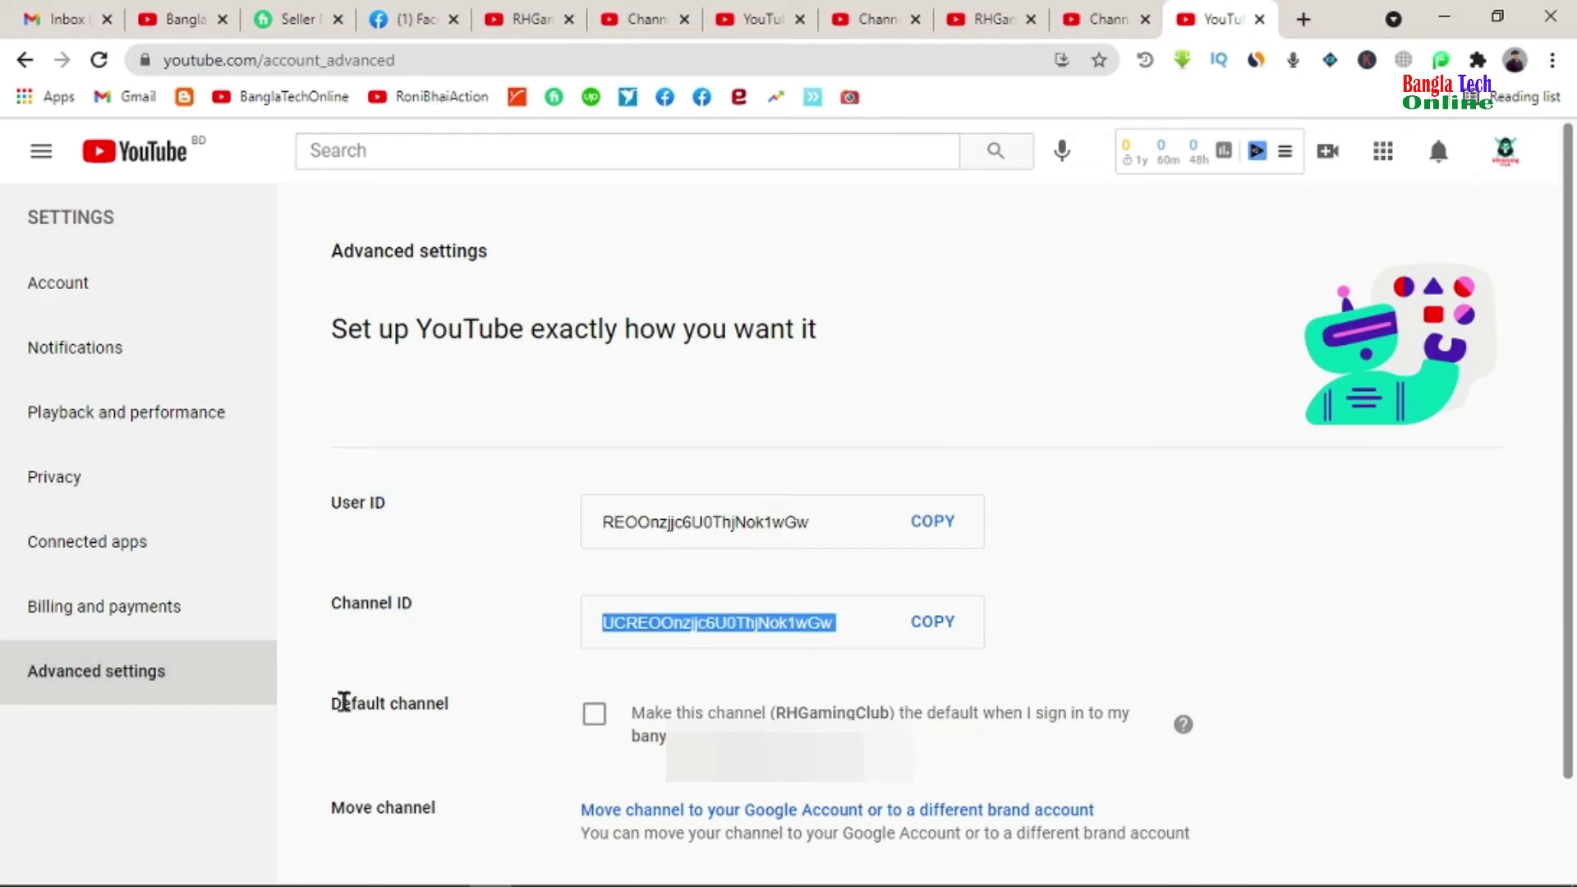
click(373, 704)
drag(374, 704, 476, 686)
click(482, 682)
scroll(521, 658, down, 1)
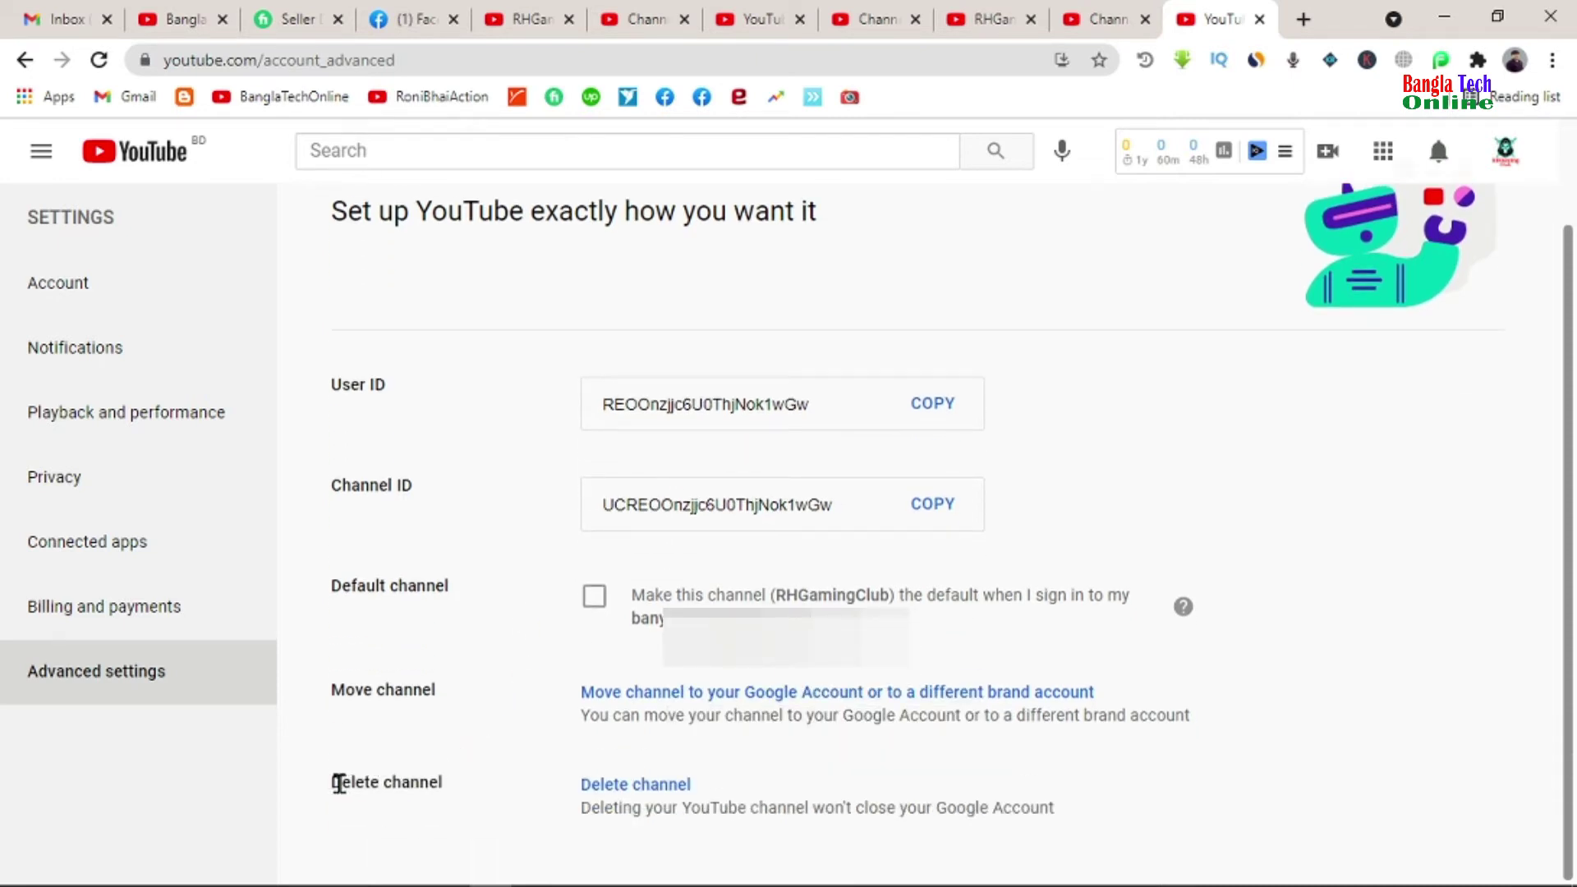
drag(339, 782, 453, 792)
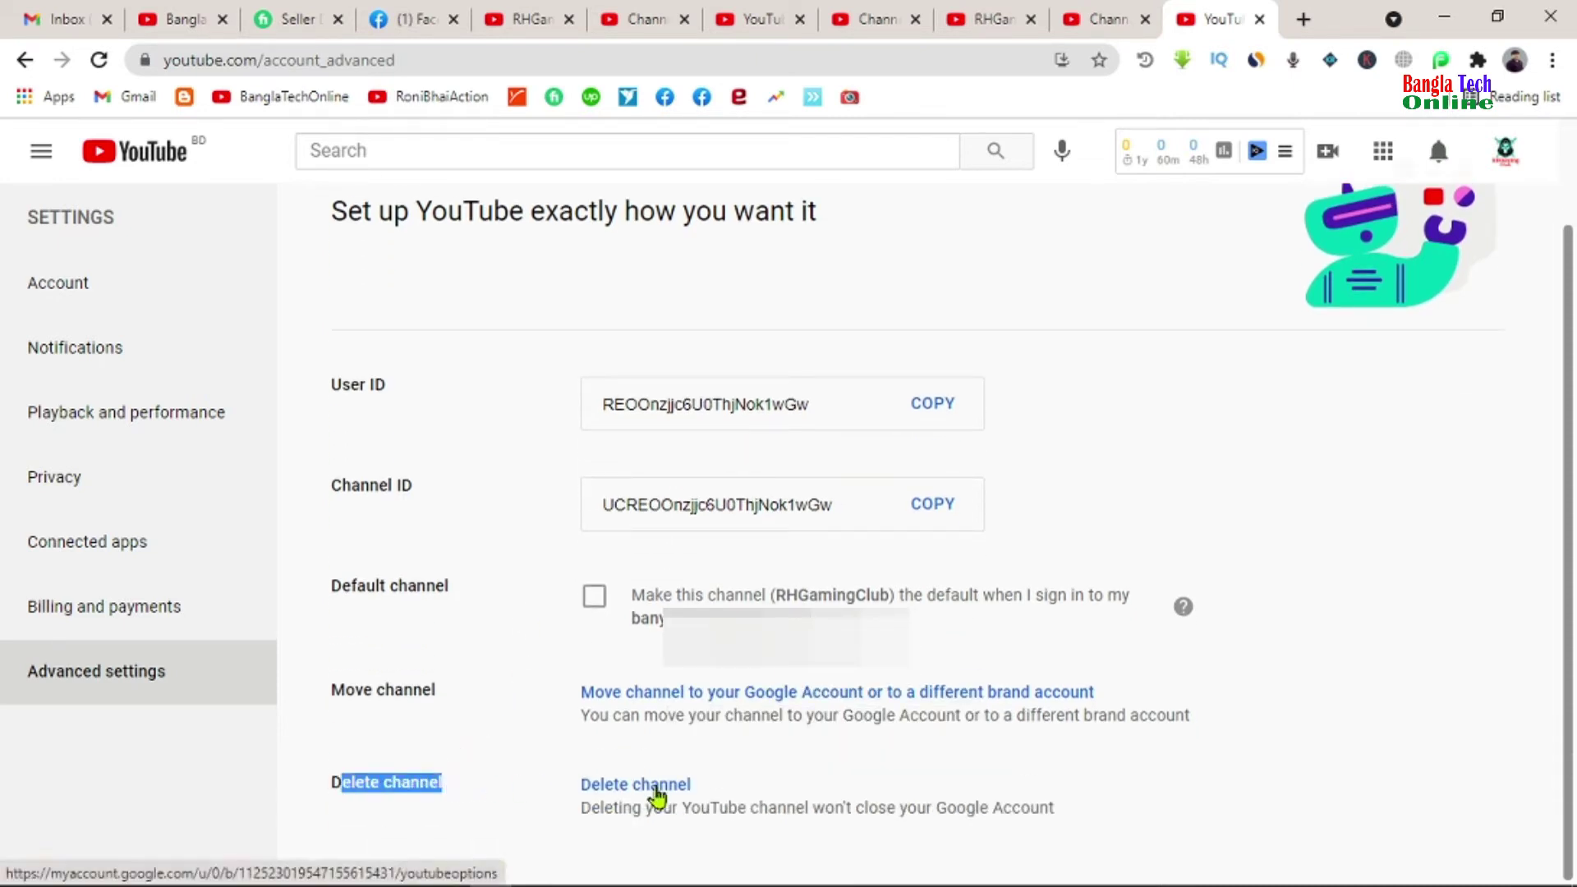
click(574, 807)
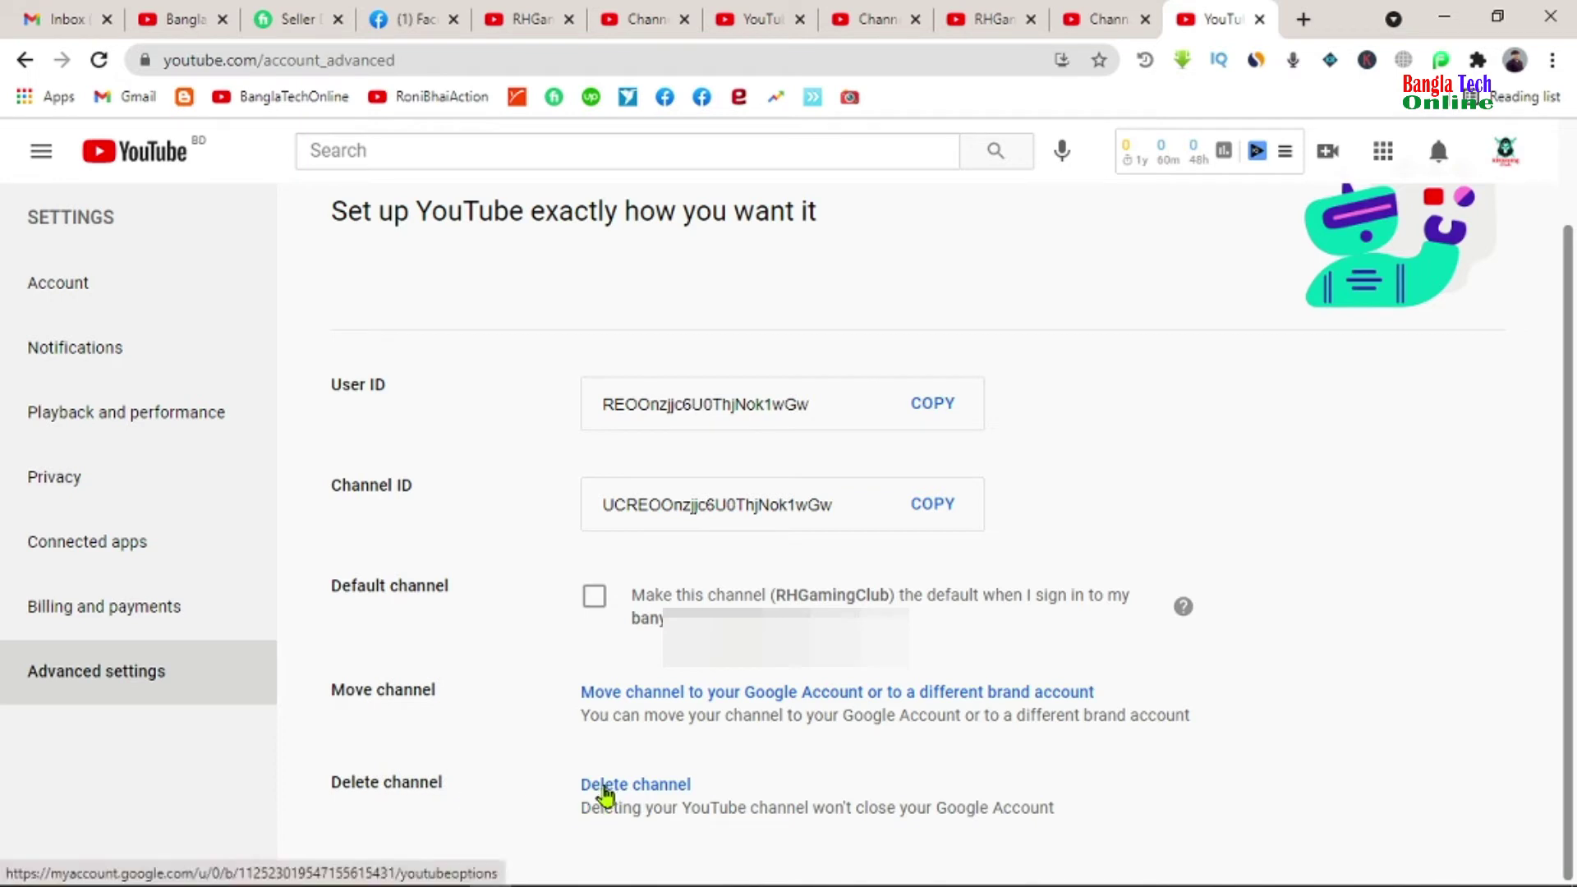
Start deleting the channel and verify identity with the Google account password
click(605, 788)
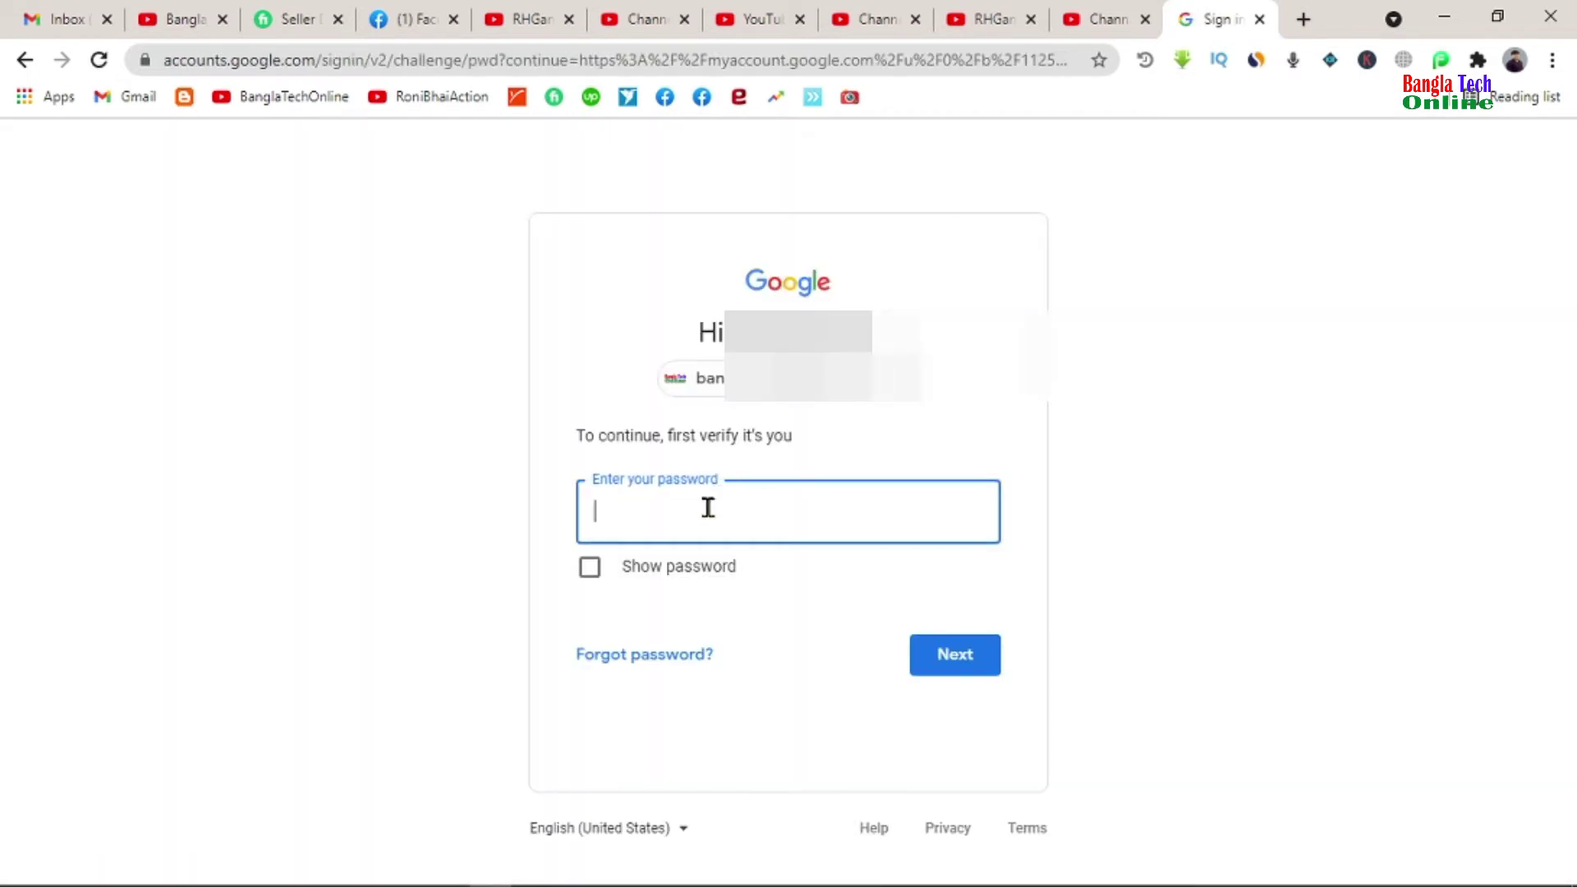
text(•••••••••)
key(Return)
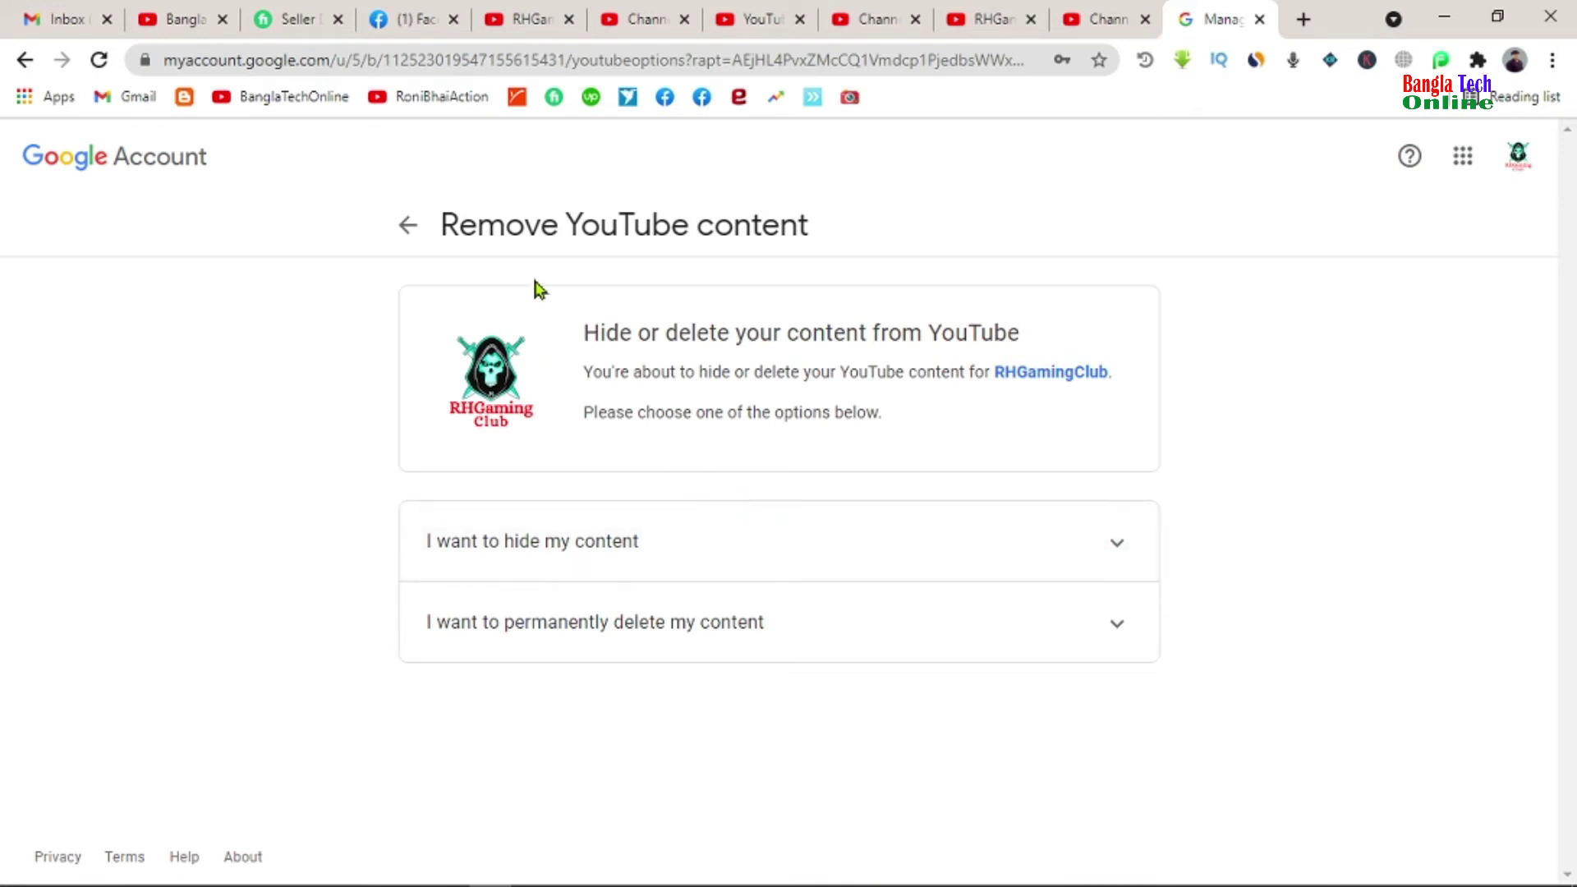
Choose to permanently delete the content, acknowledge what will be permanently deleted, and request the deletion
drag(541, 224, 910, 234)
click(907, 233)
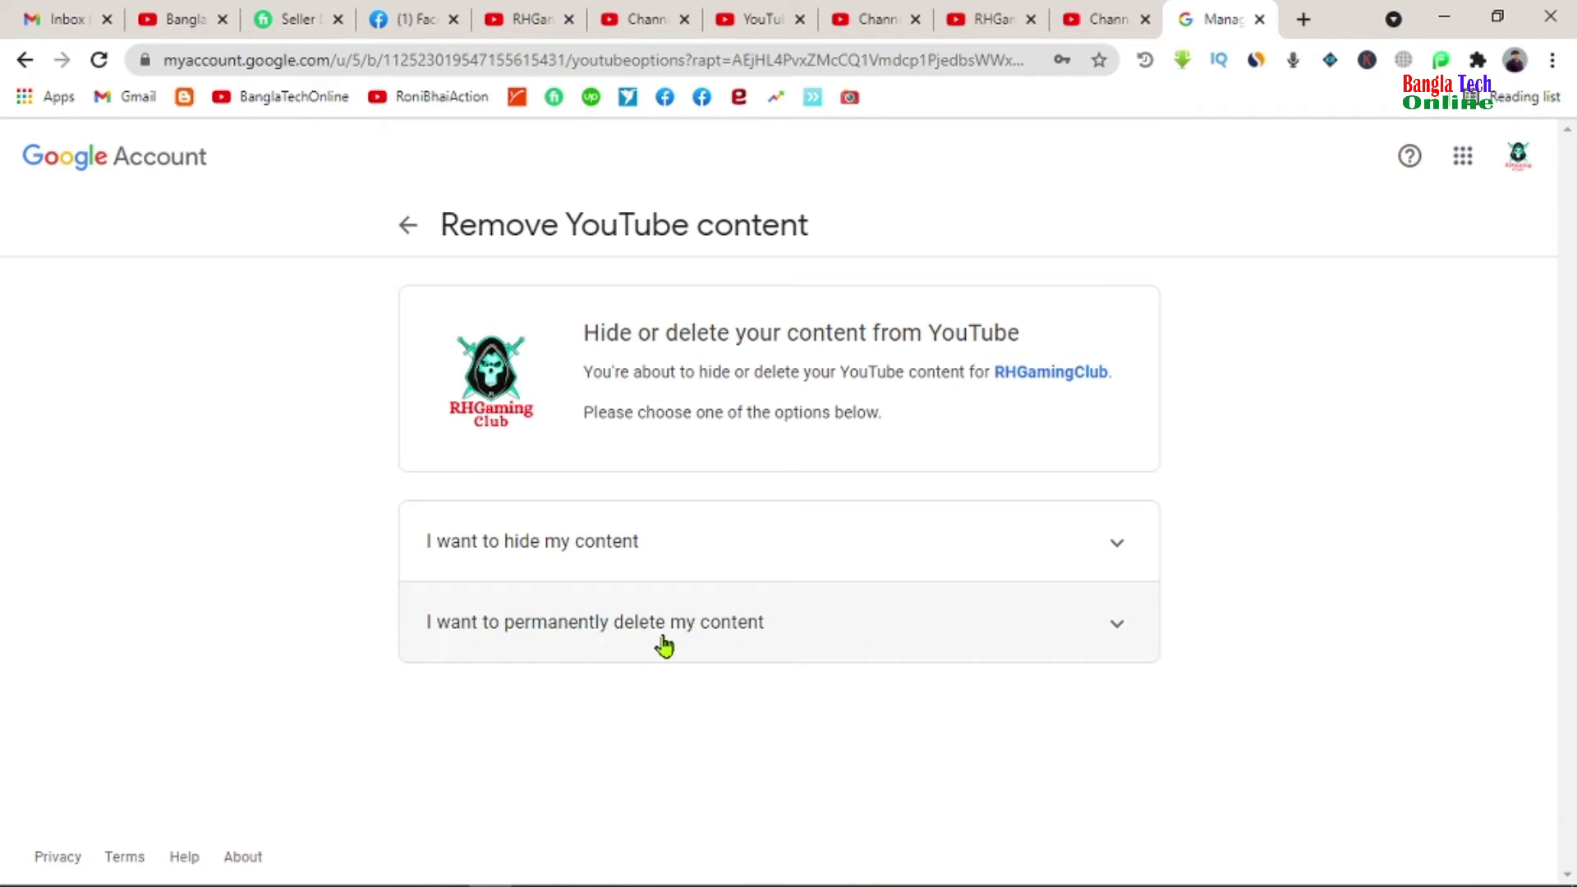
click(762, 630)
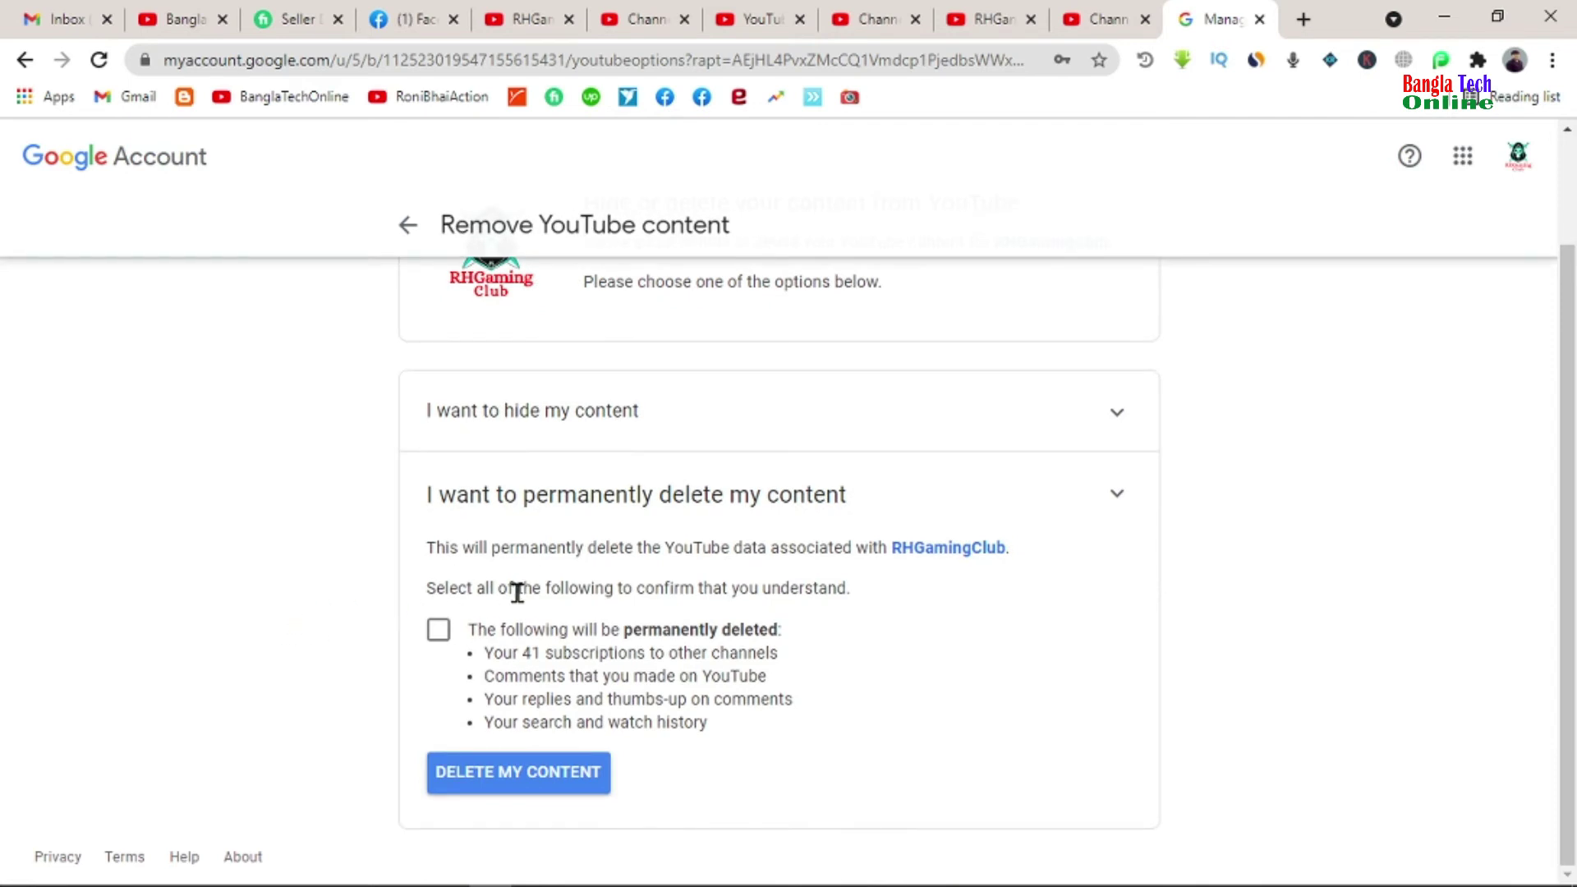
drag(462, 579, 724, 703)
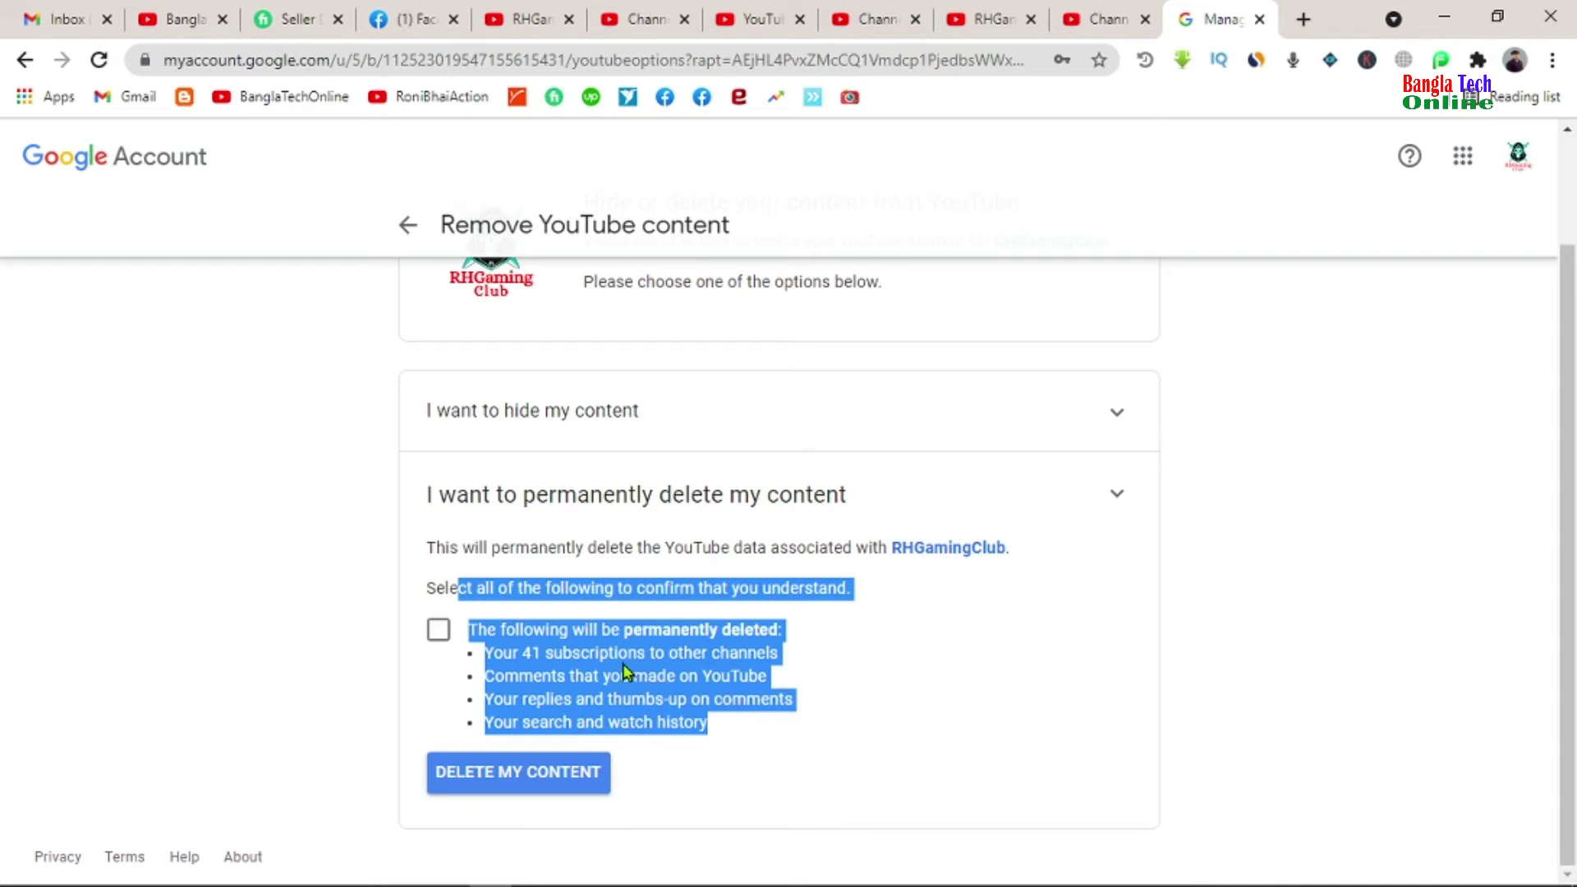
click(440, 634)
click(402, 624)
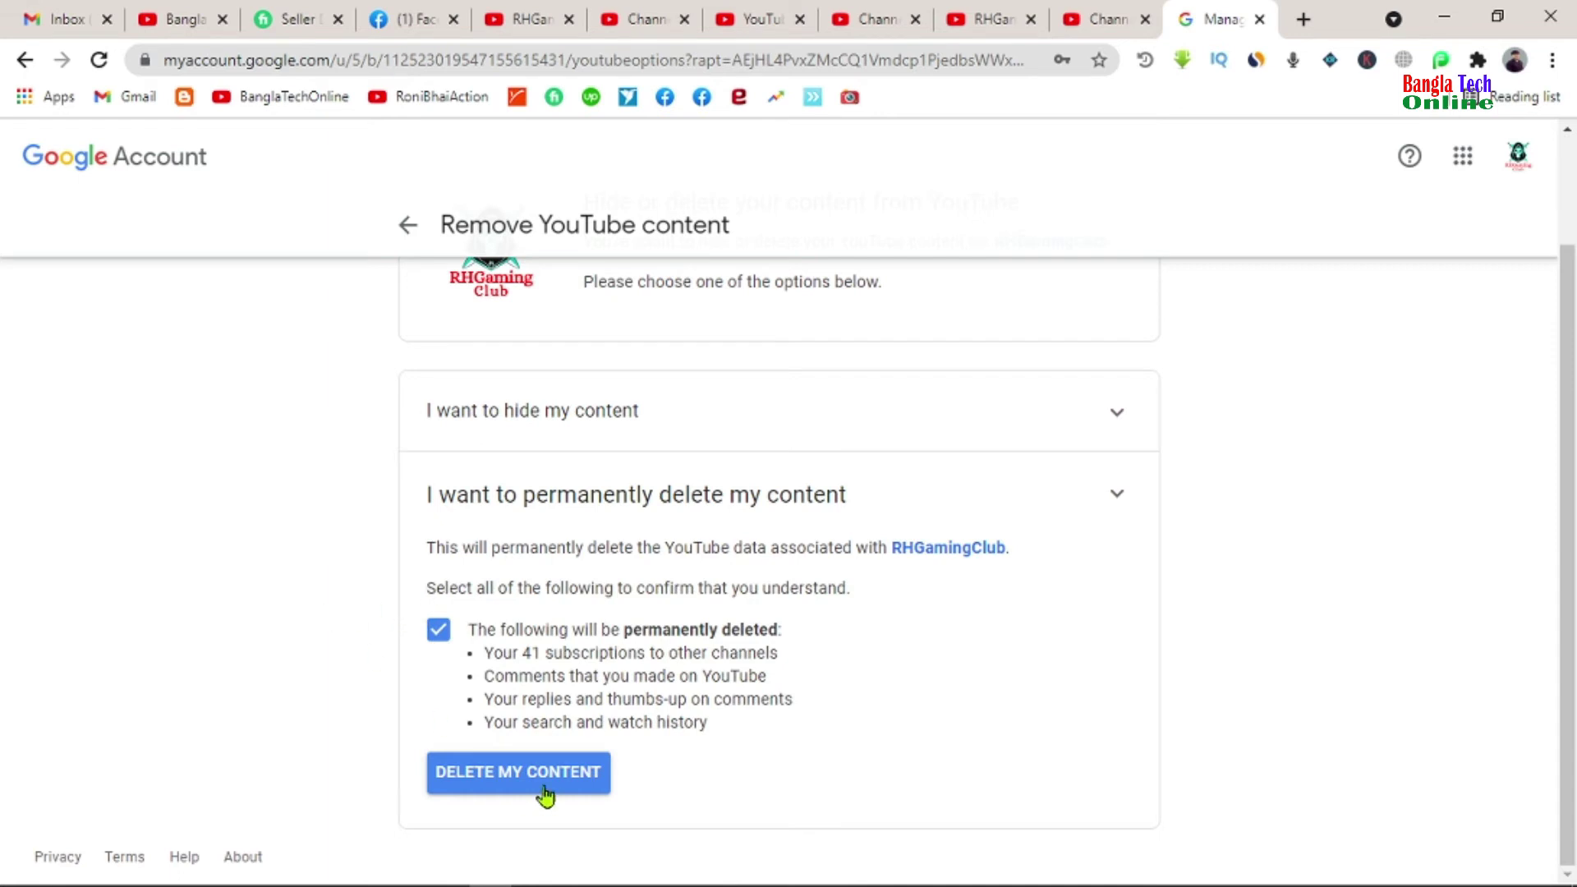
click(509, 777)
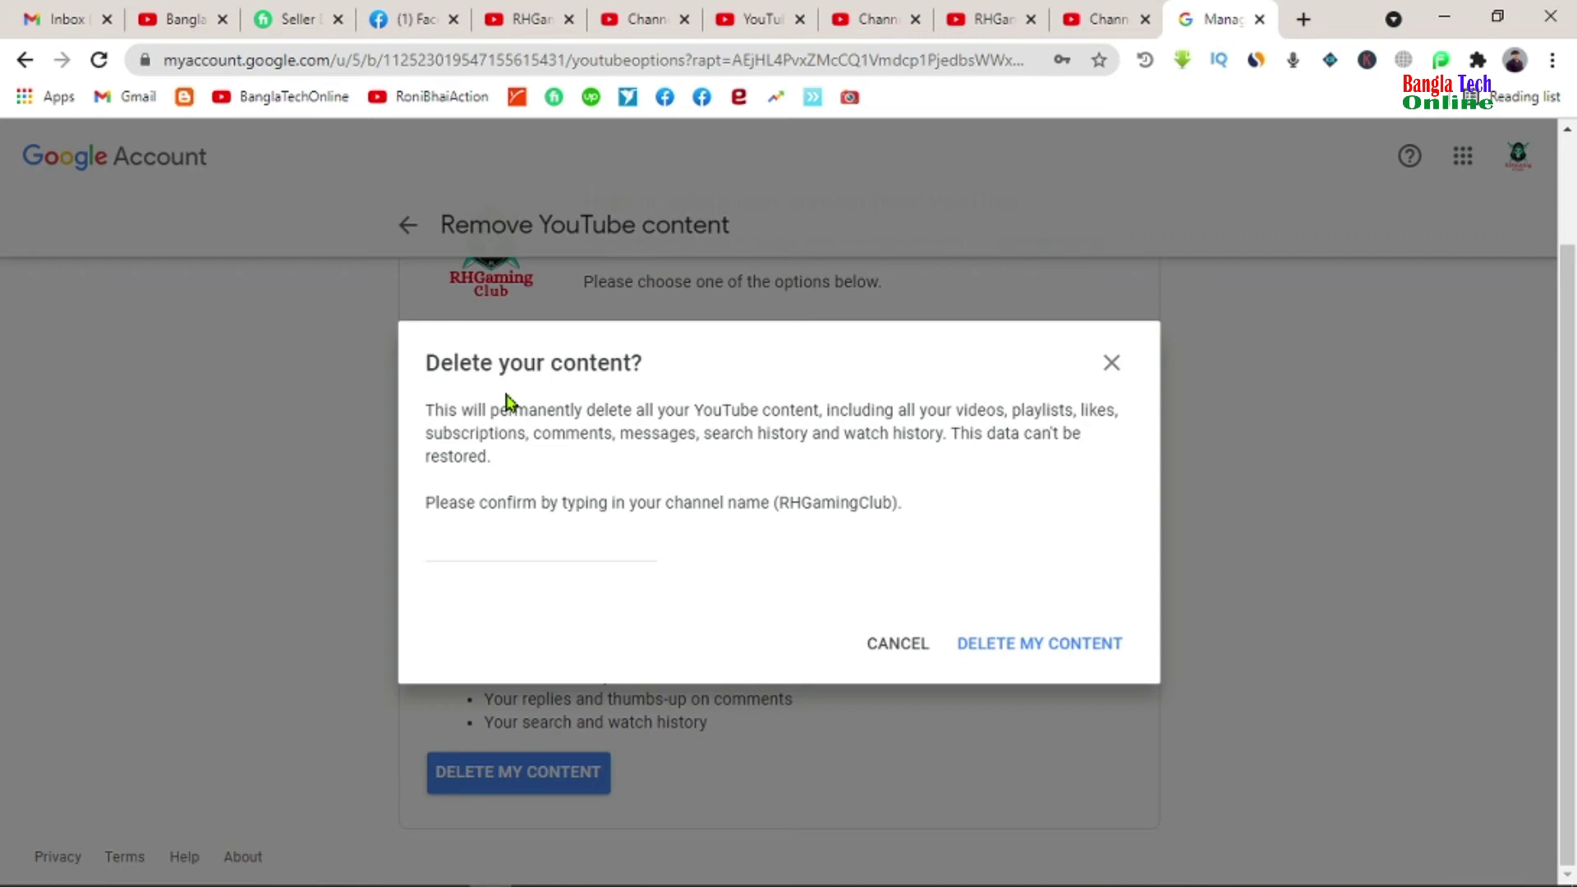
Enter the channel name RHGamingClub as confirmation and permanently delete the channel's content
click(540, 545)
drag(522, 502, 756, 502)
click(521, 546)
text(RHga)
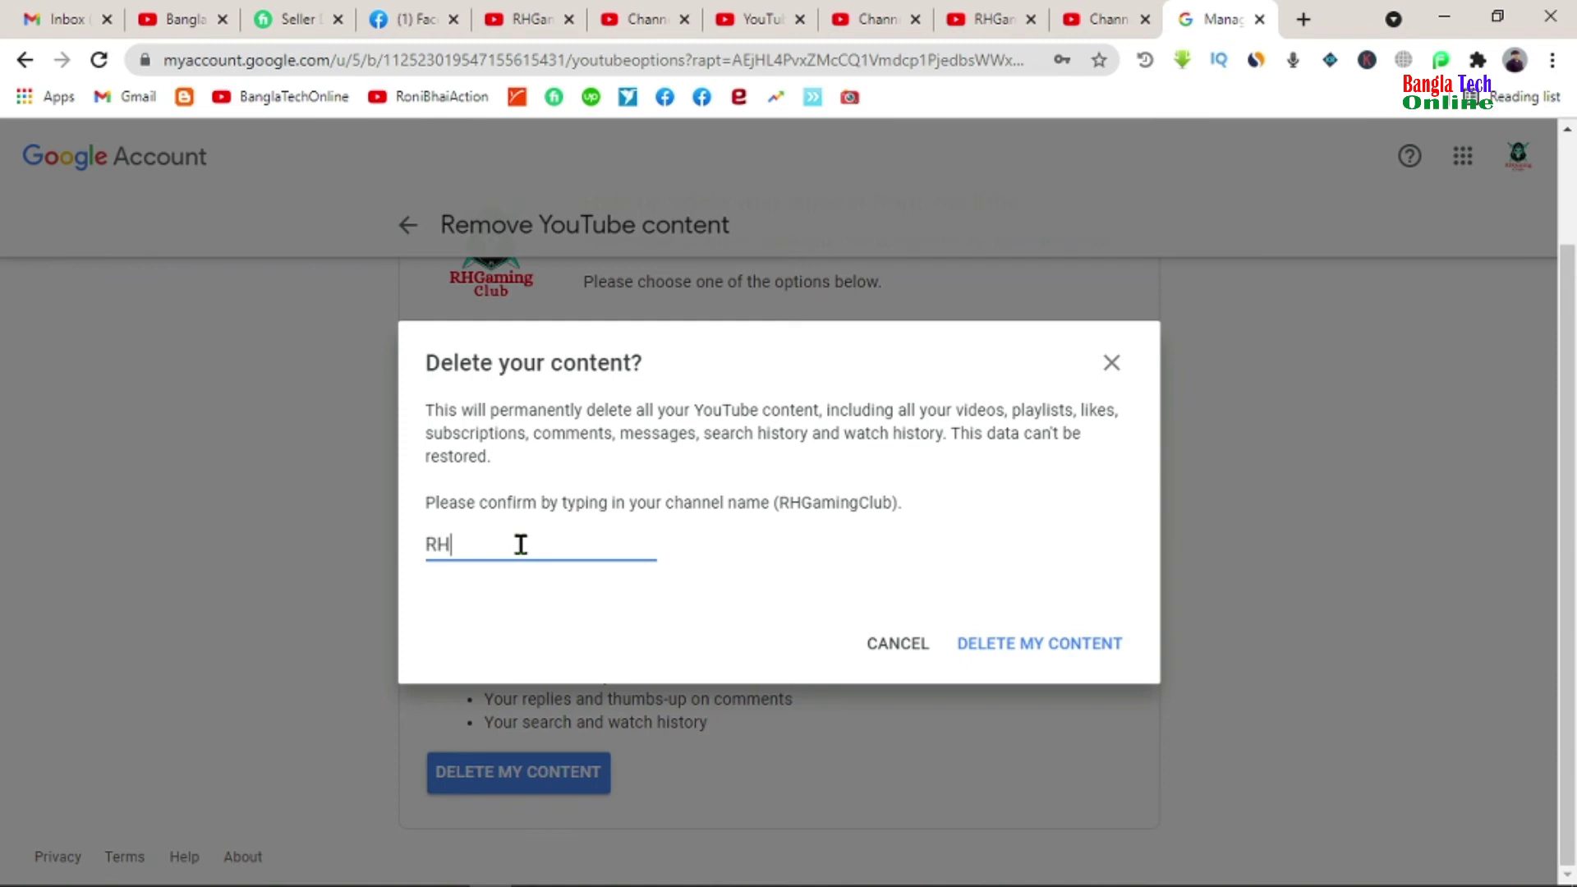
key(BackSpace)
key(BackSpace)
text(GamingClub)
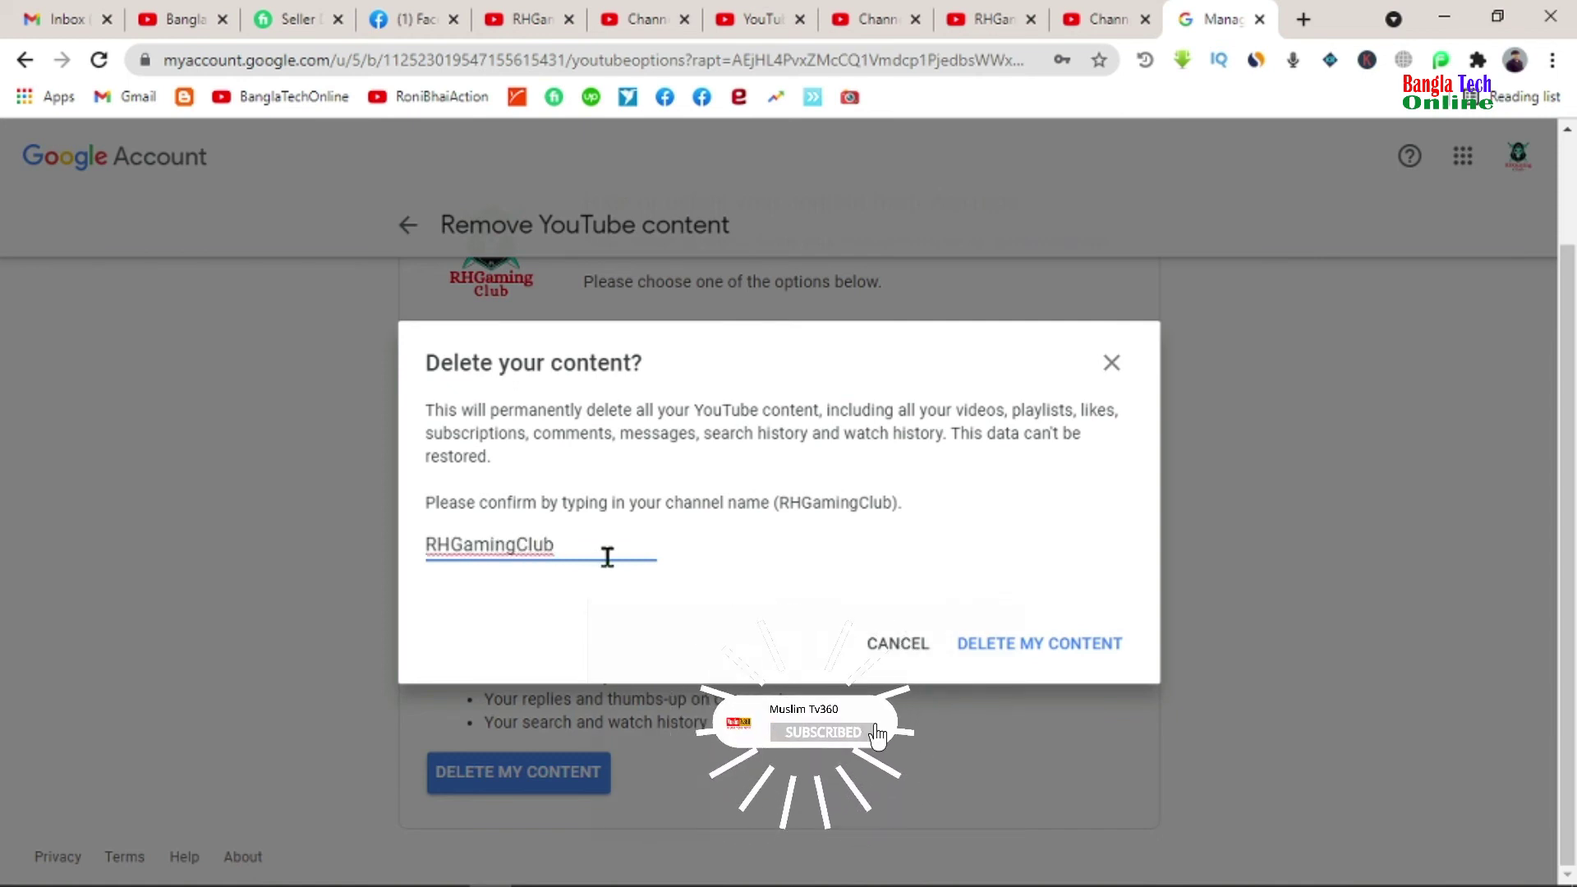
click(997, 650)
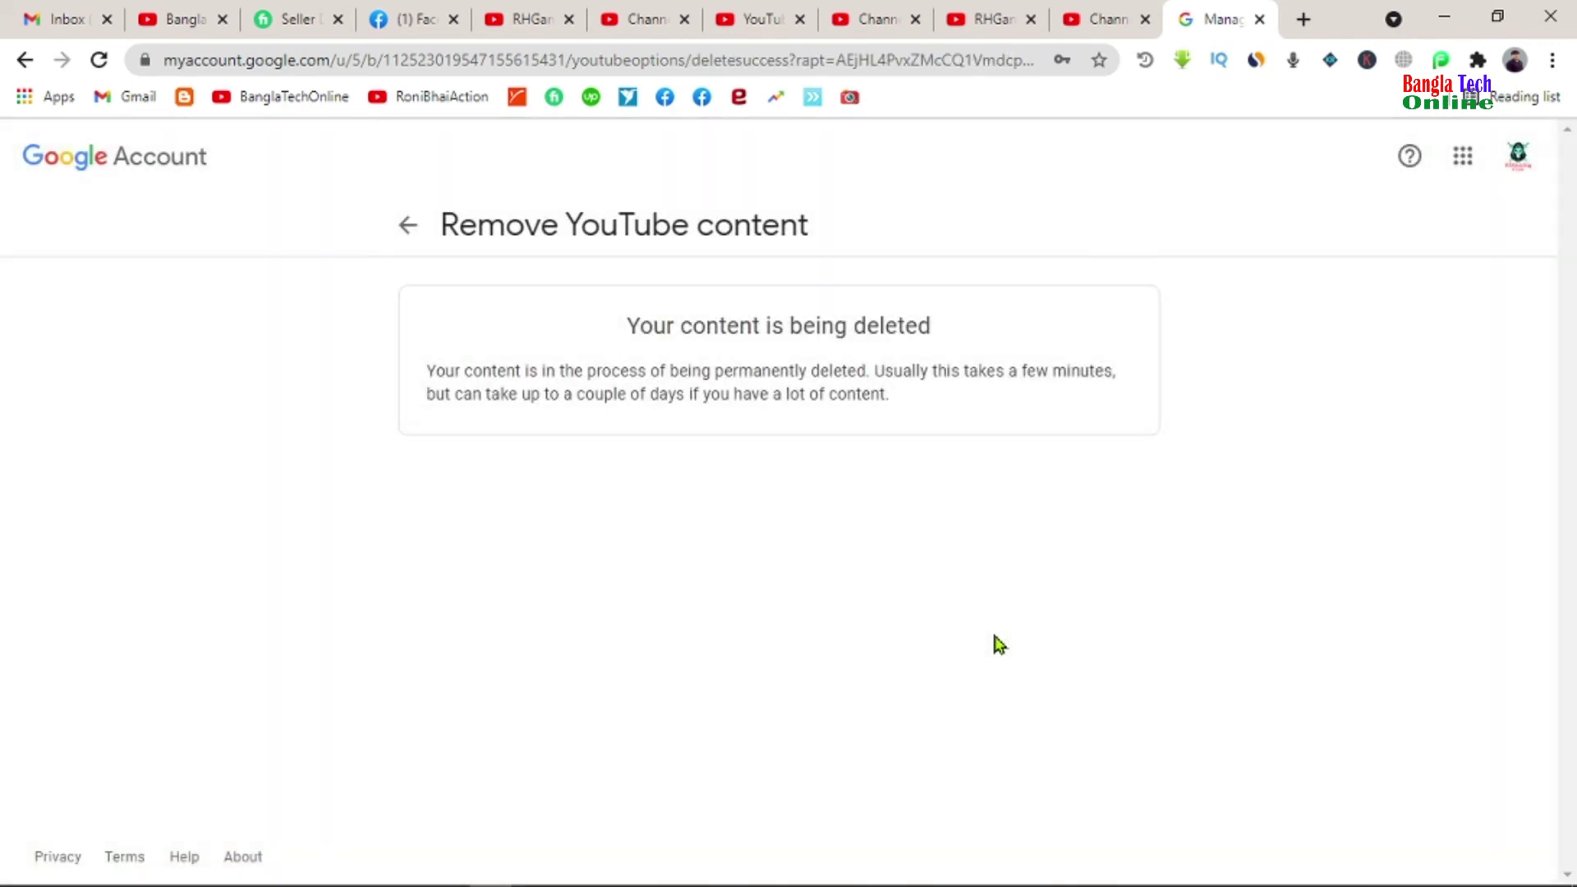
Read the notice about the content deletion and how long it takes
drag(458, 226, 824, 243)
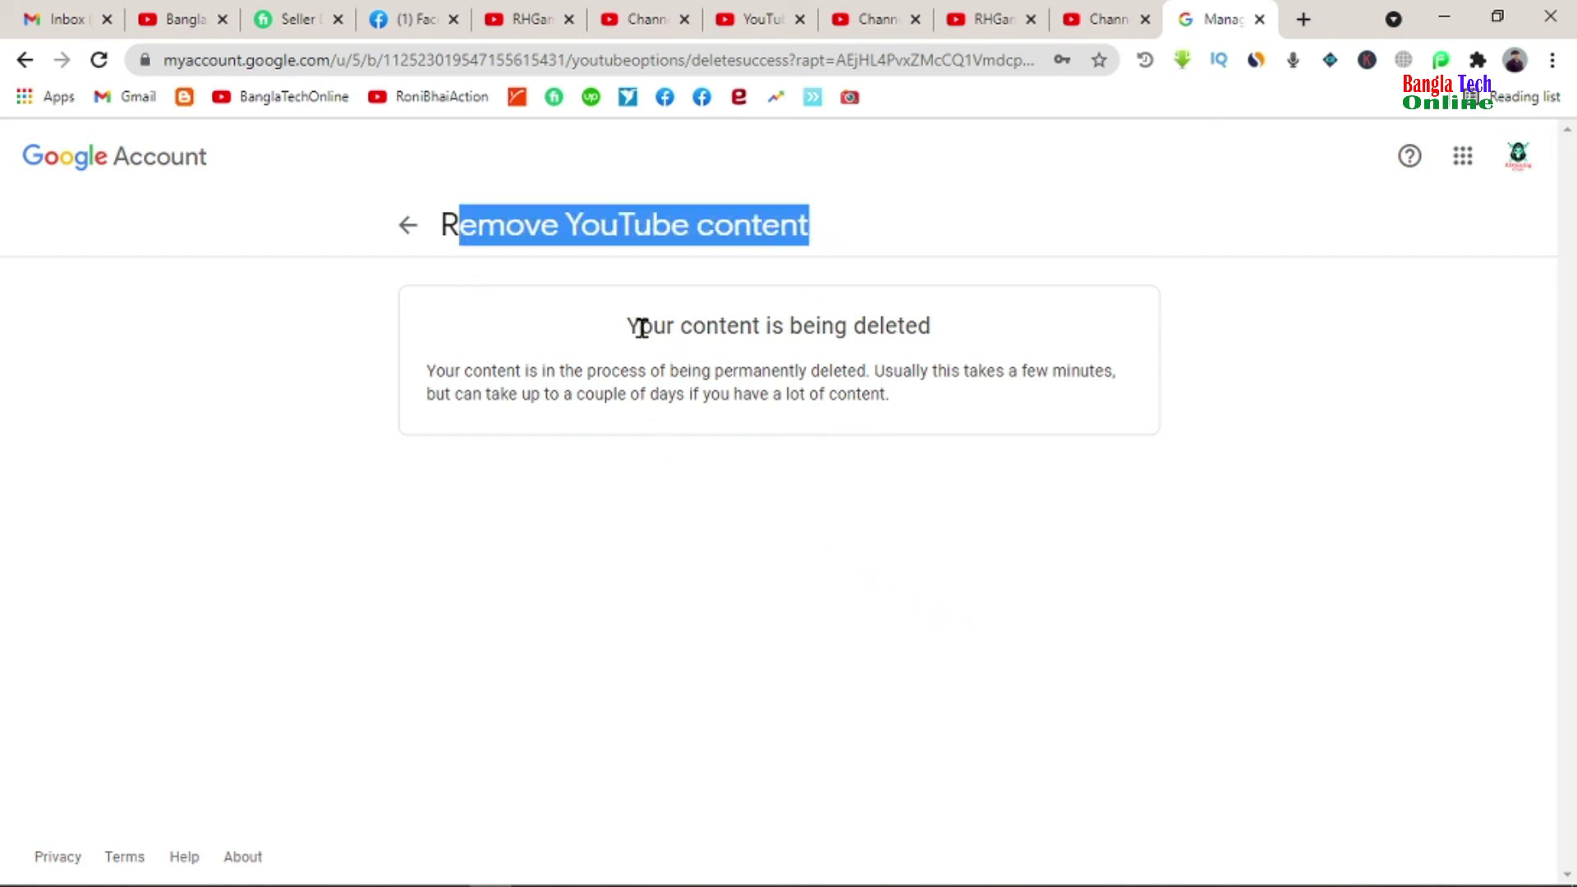
drag(640, 327, 928, 327)
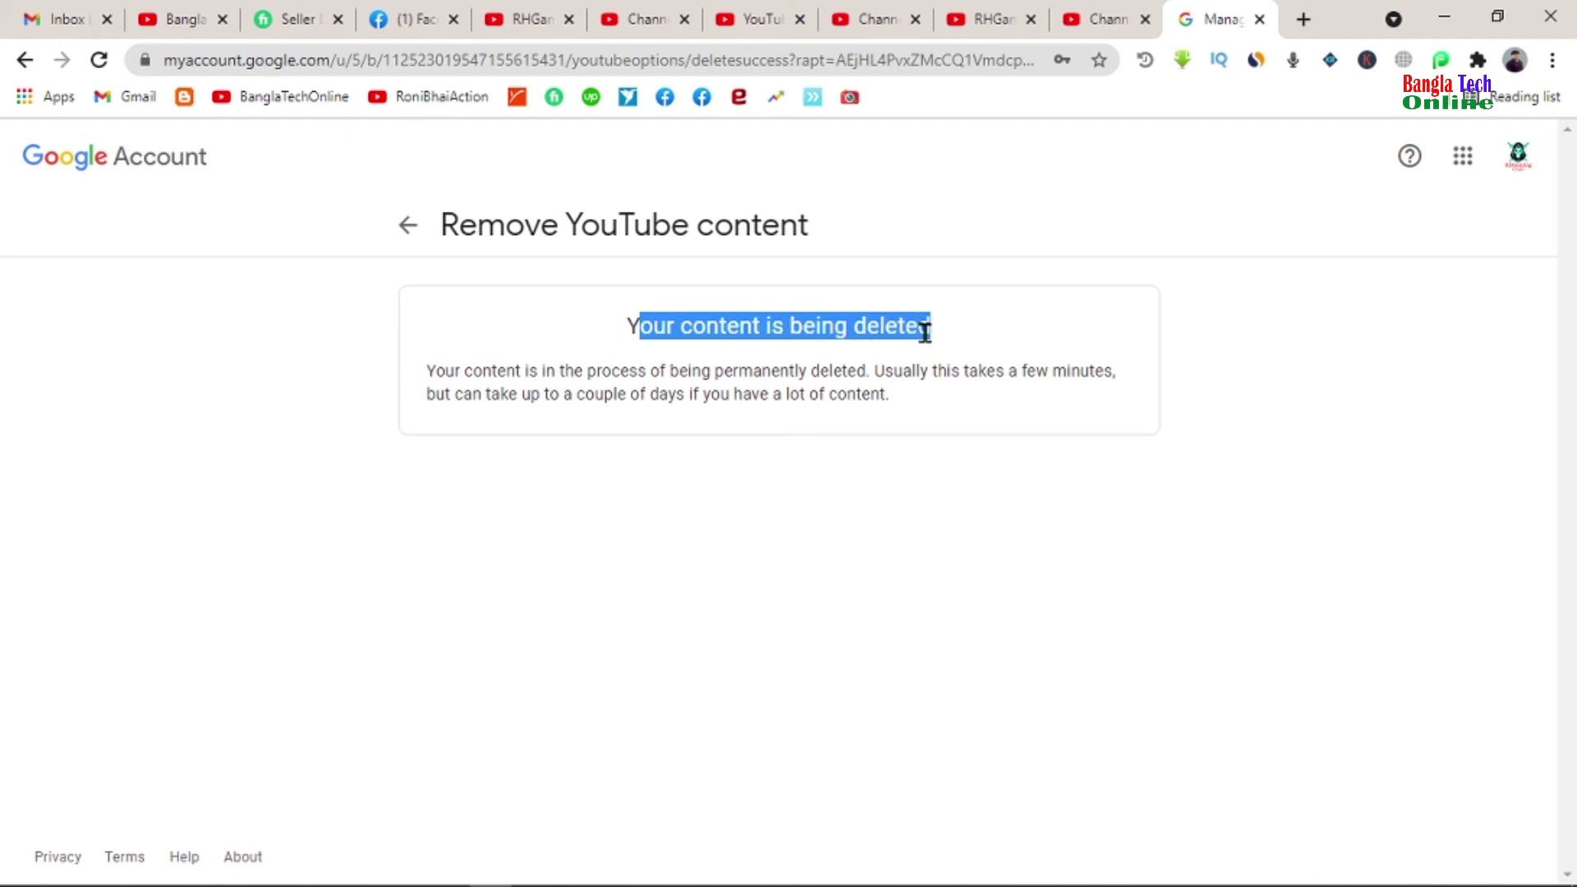
drag(640, 325, 767, 323)
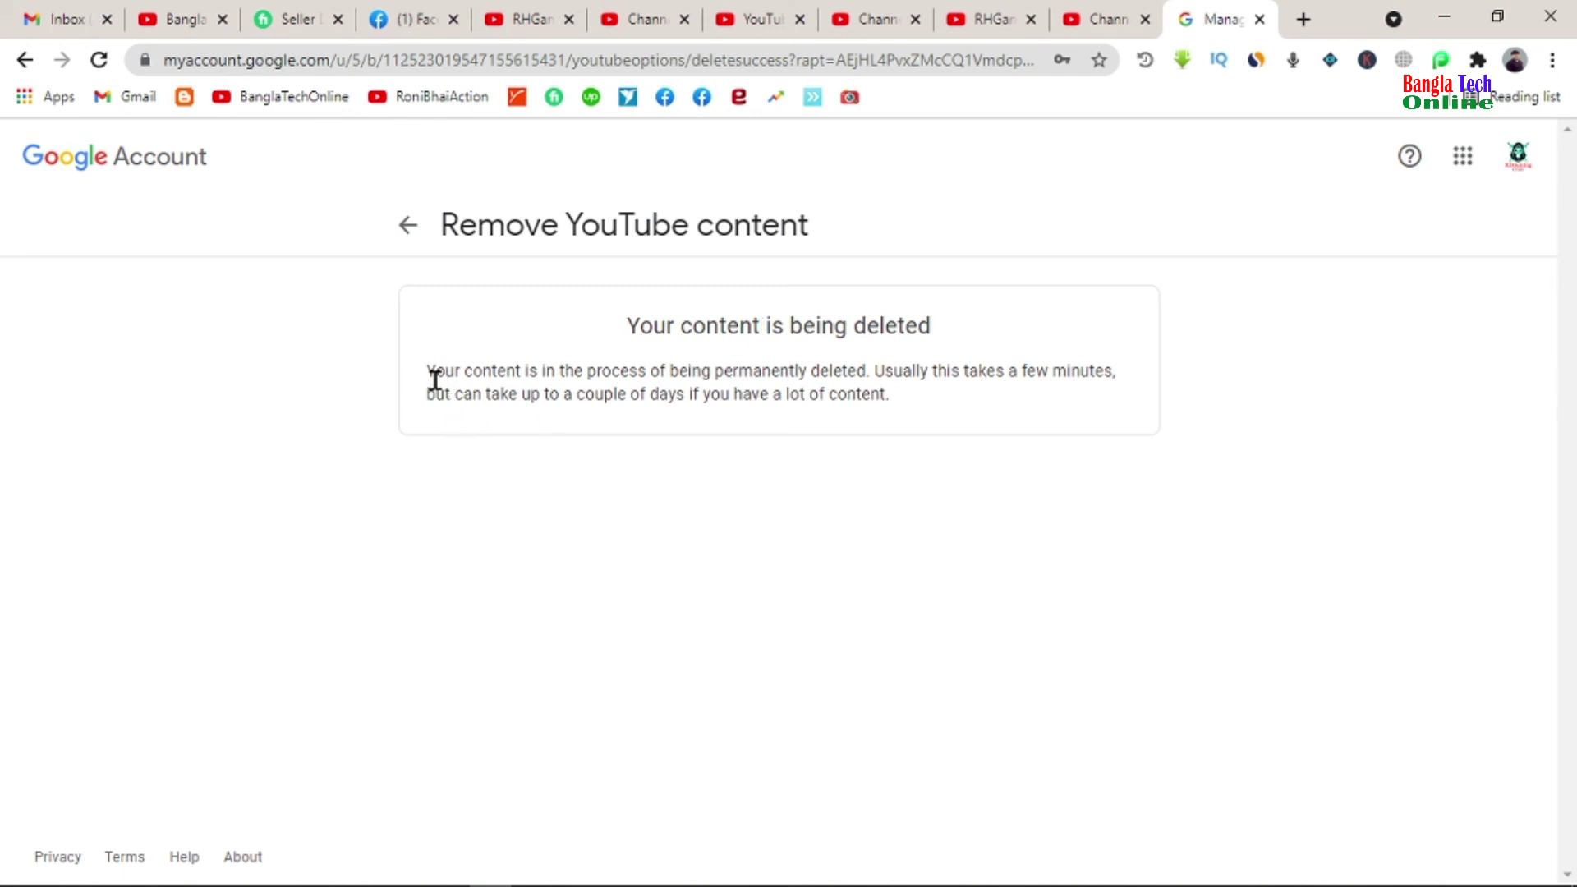
drag(436, 371, 862, 366)
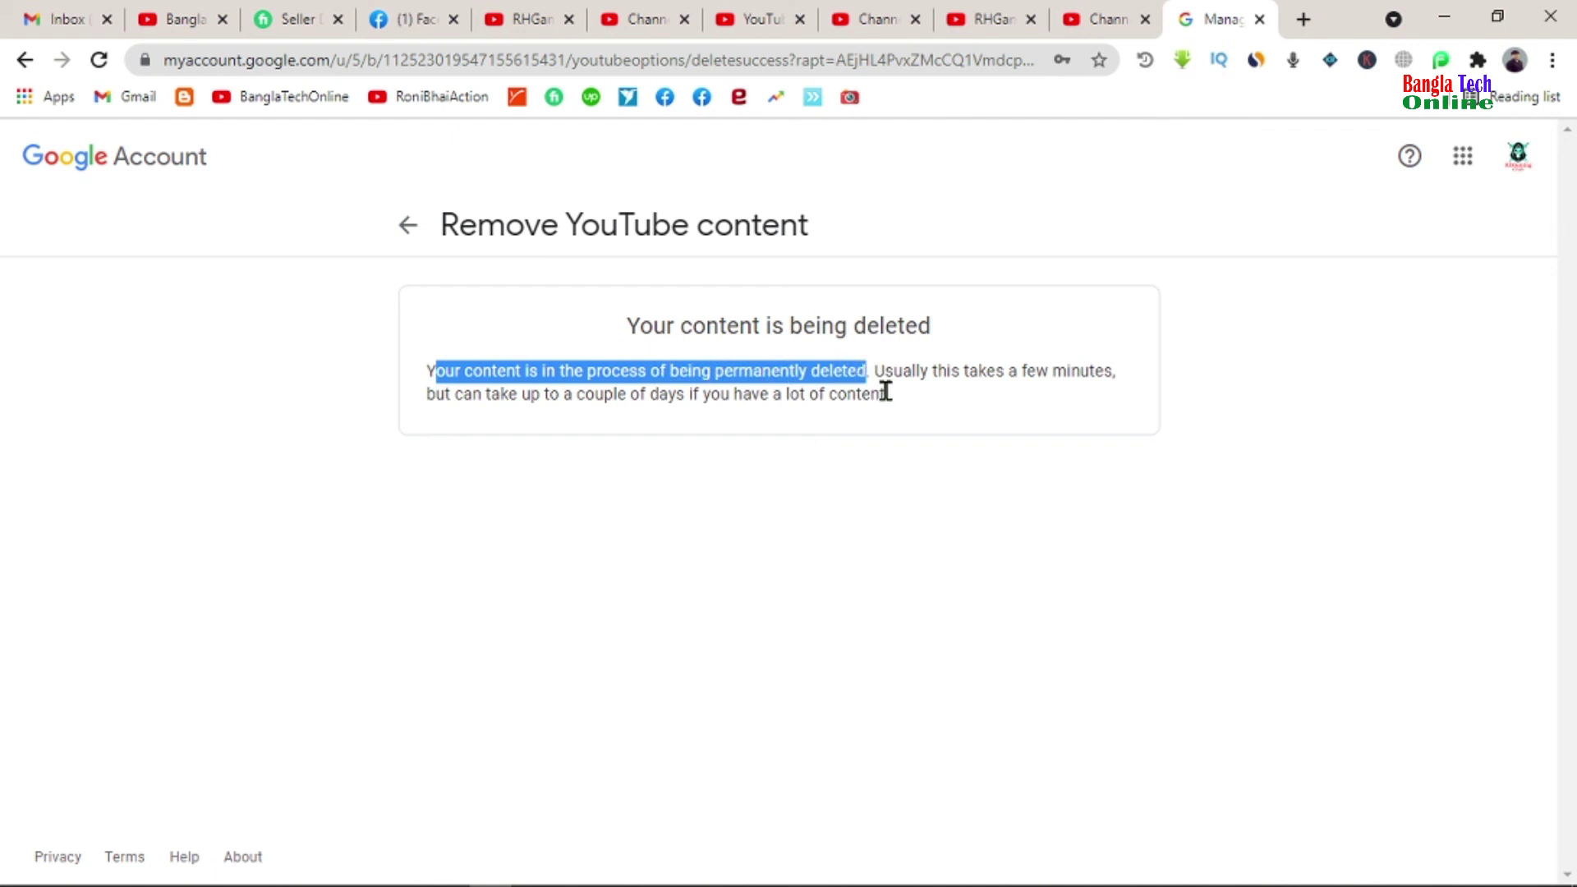
click(933, 408)
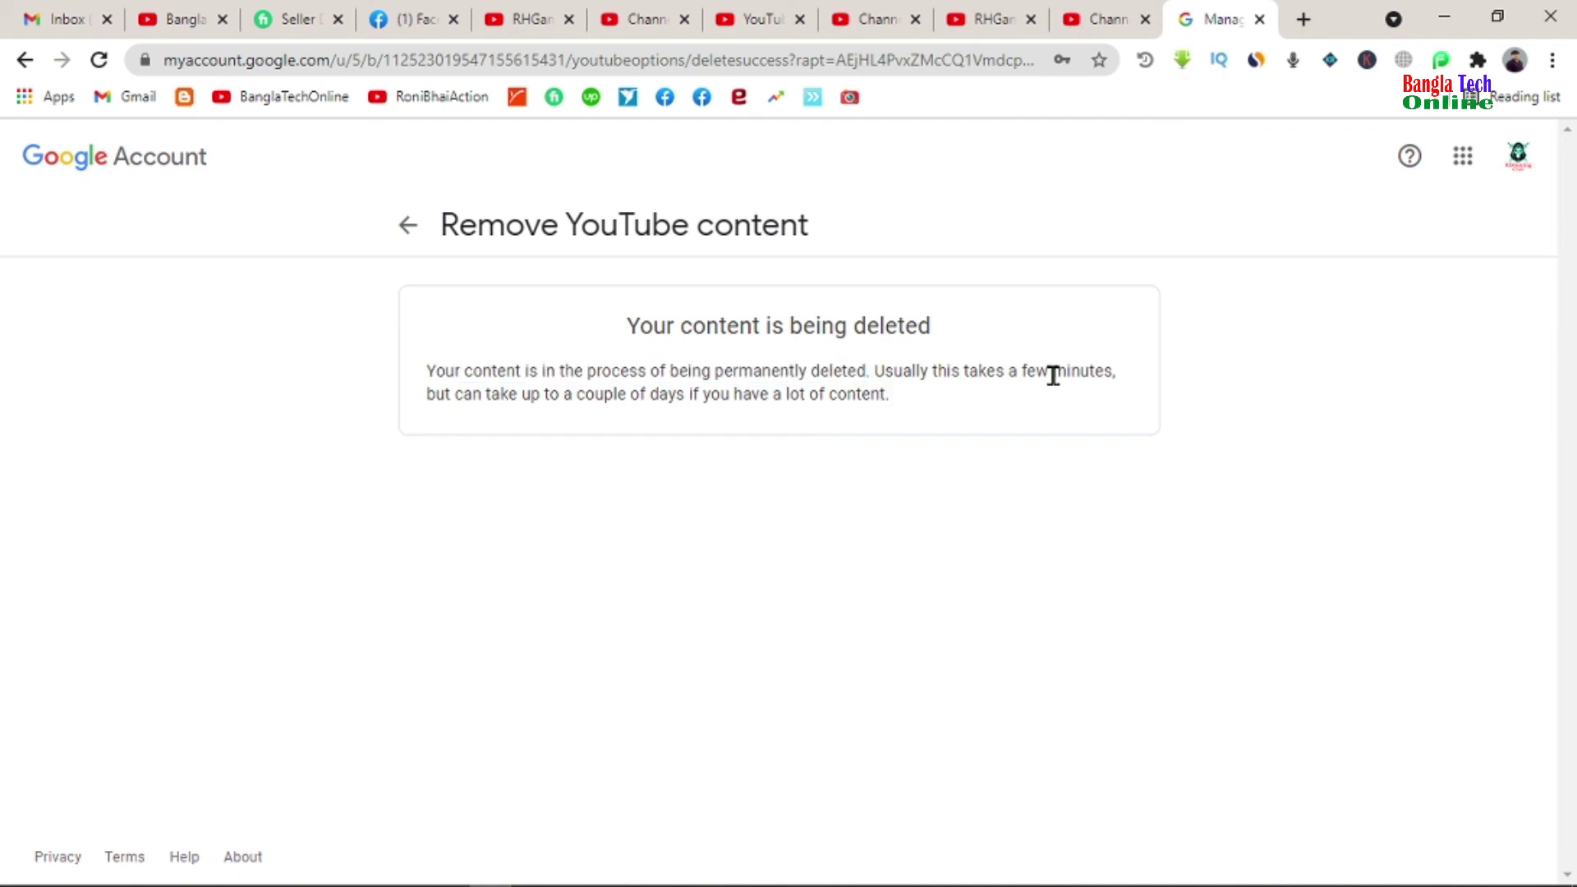